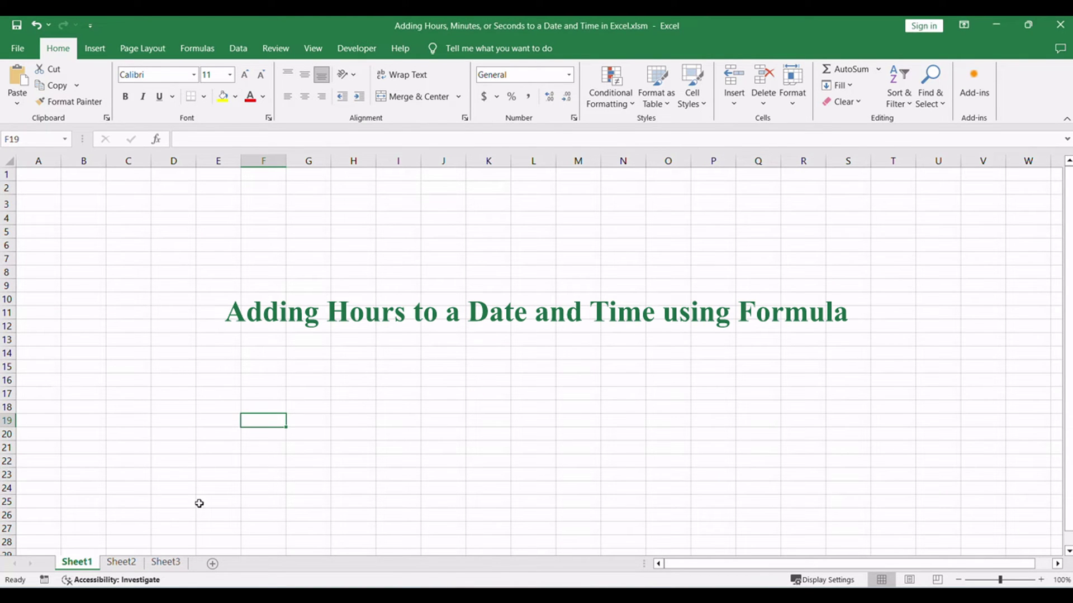
Switch to Sheet2 and copy the hour-adding formula =A1 + TIME(2, 0, 0) from the notes text box
click(122, 562)
click(321, 363)
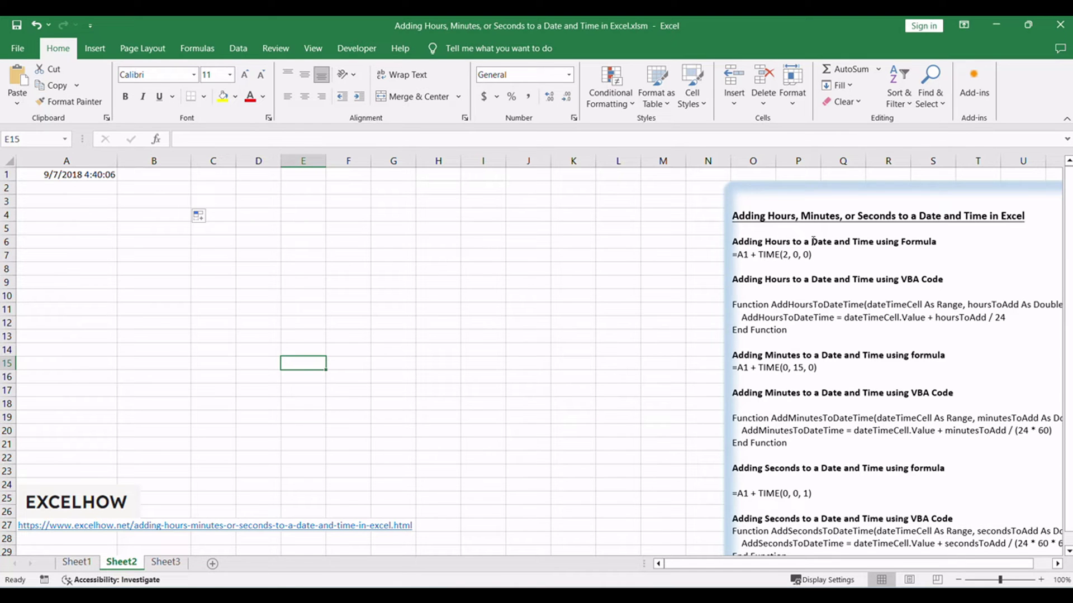
drag(792, 241, 950, 243)
click(937, 269)
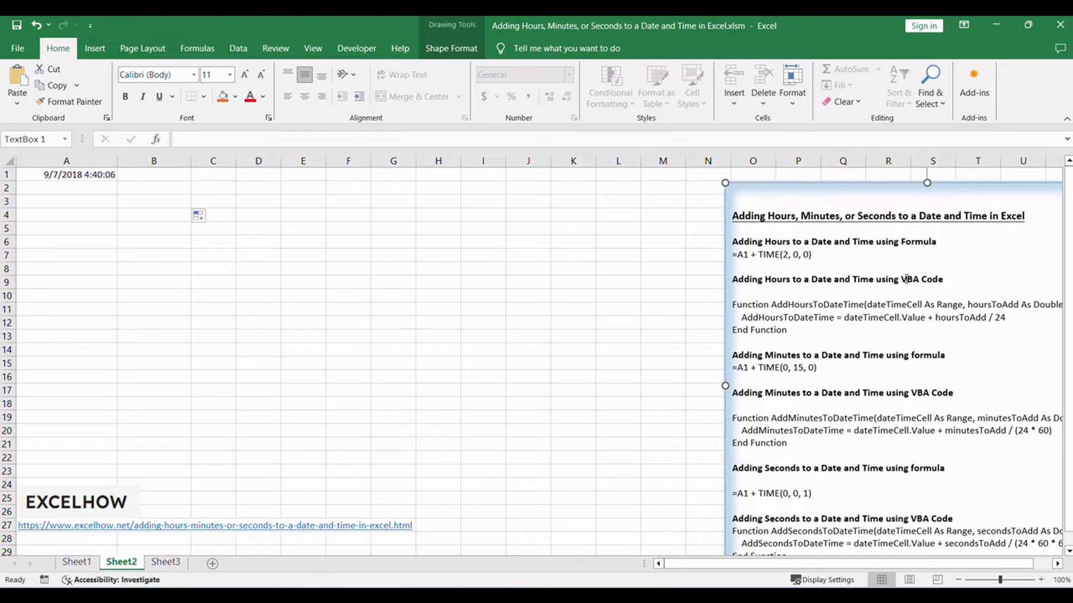
drag(733, 254, 827, 254)
click(831, 265)
triple_click(743, 252)
key(ctrl+c)
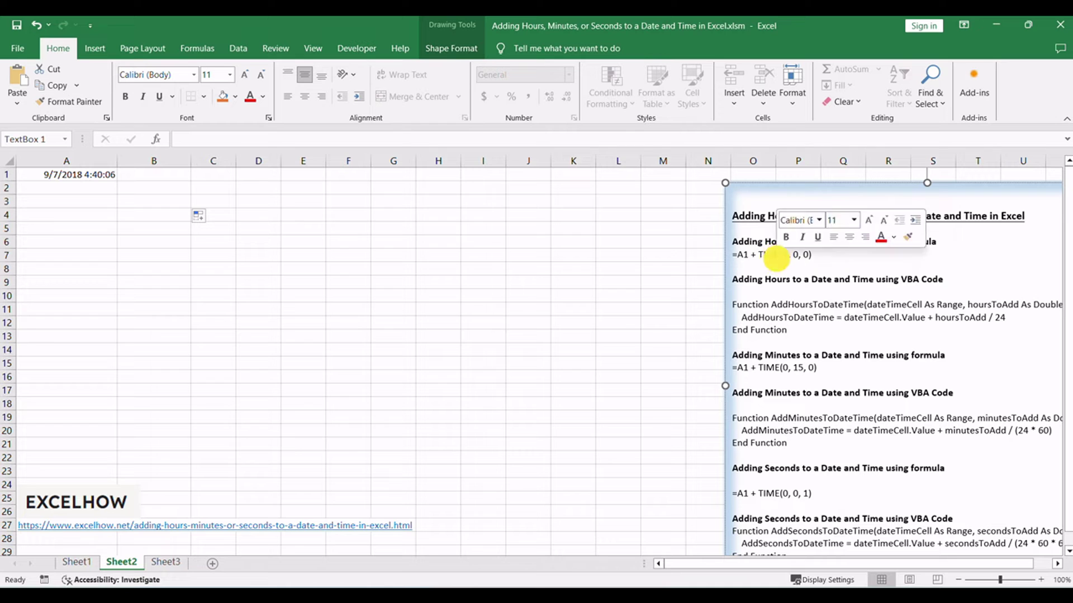
click(263, 367)
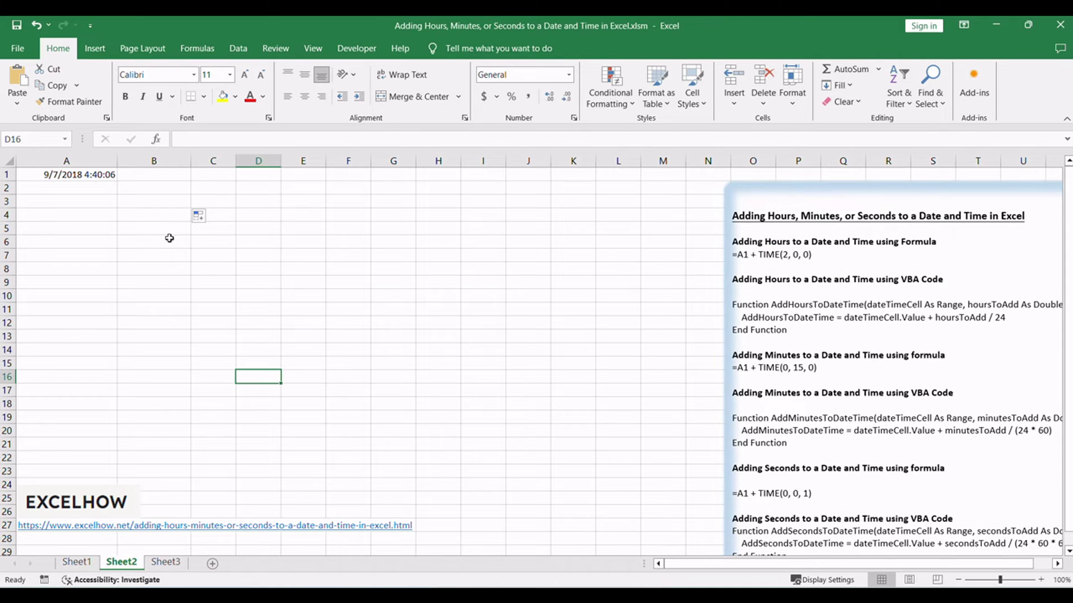
Enter the formula =A1 + TIME(2, 0, 0) in cell B1 and widen column B to fit its date and time
click(107, 178)
click(160, 175)
double_click(140, 176)
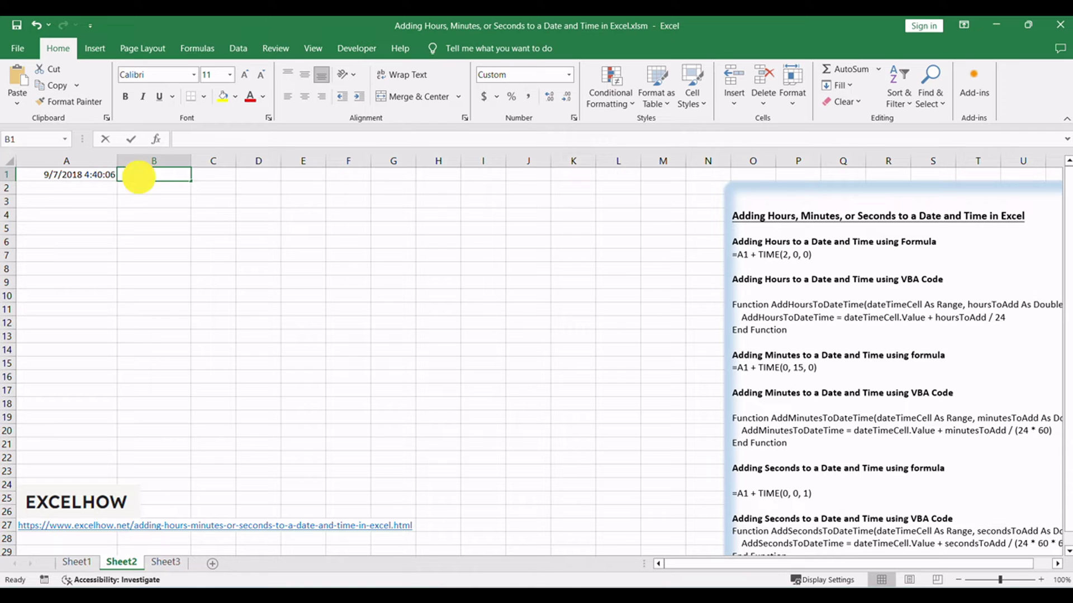
key(ctrl+v)
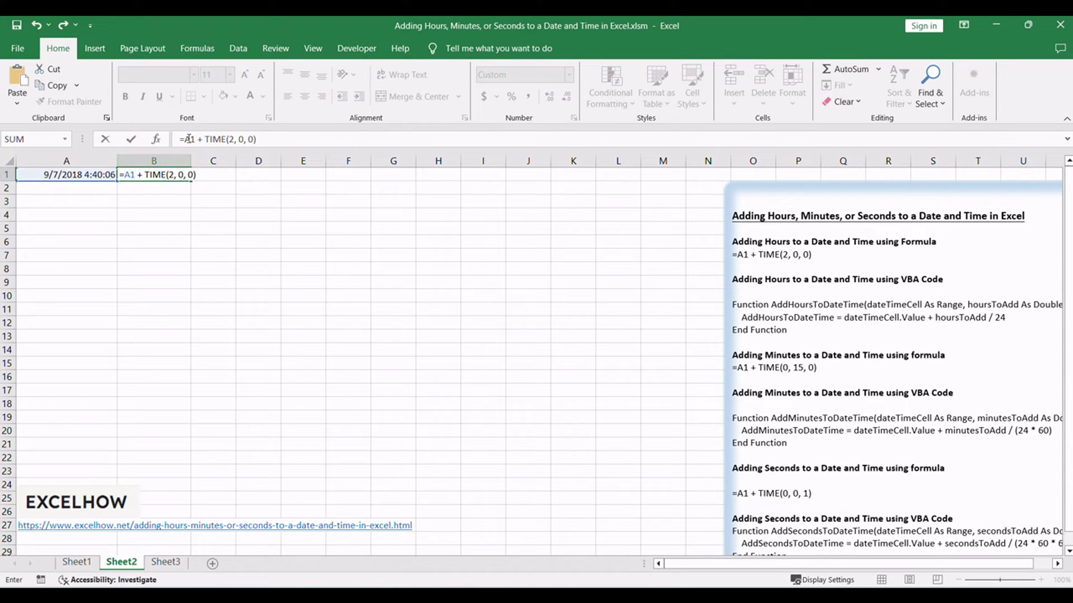
click(276, 140)
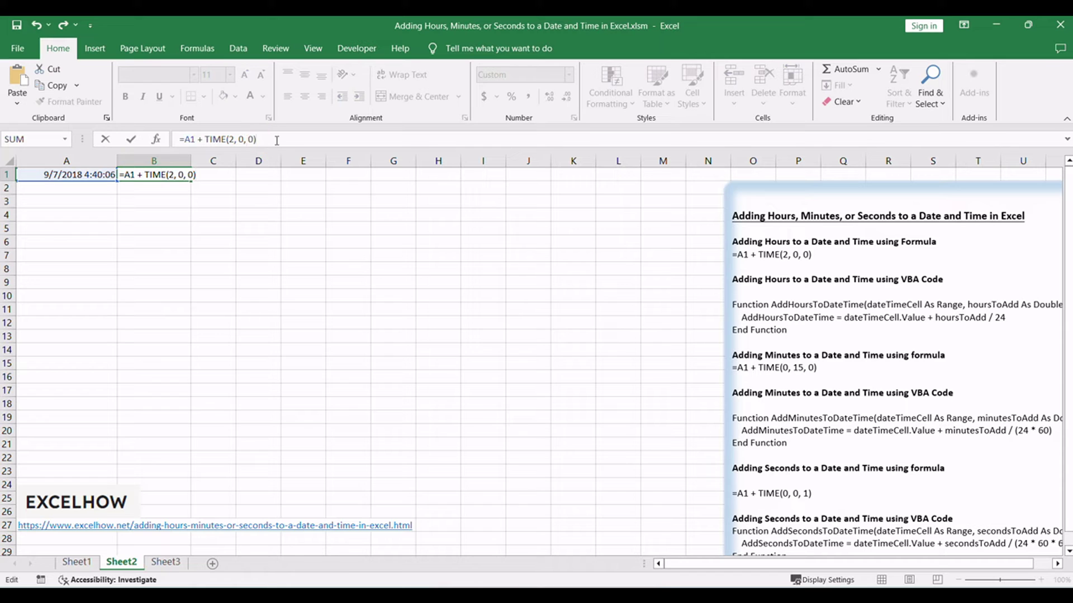
click(189, 142)
key(Return)
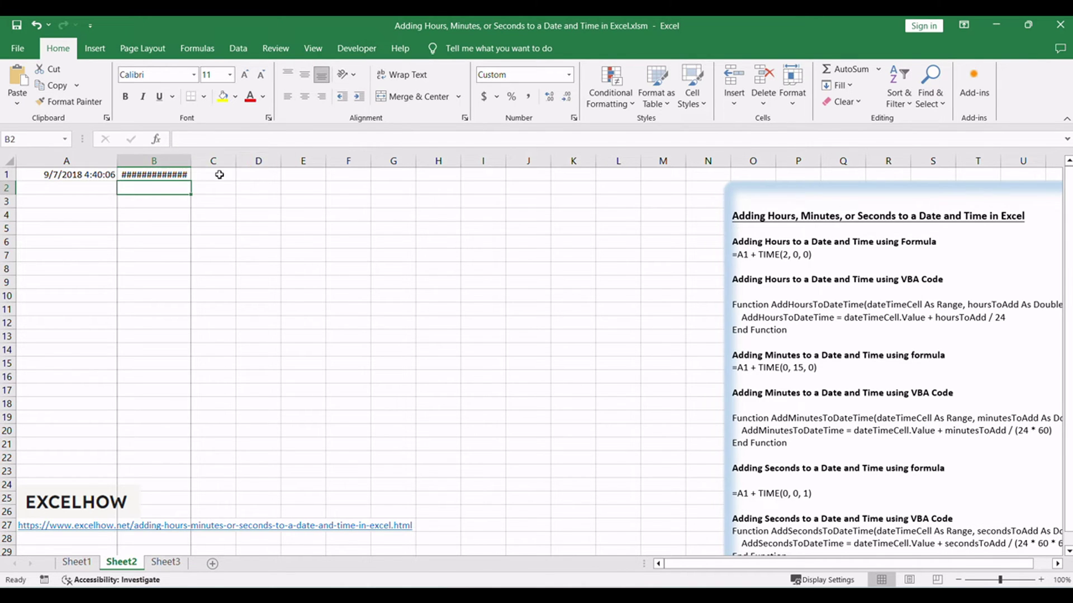
click(208, 176)
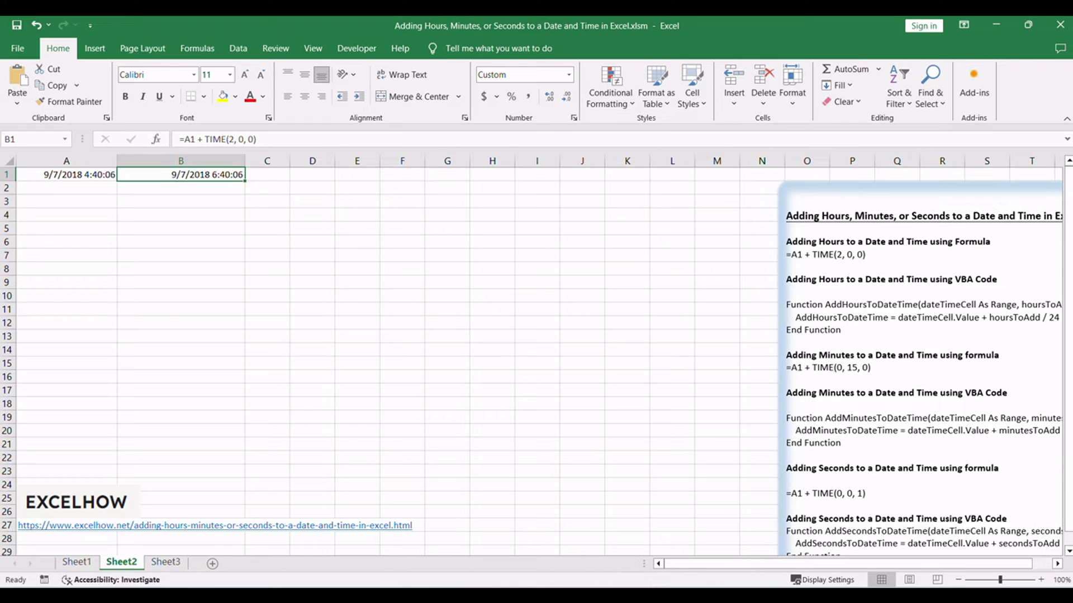
key(alt+F11)
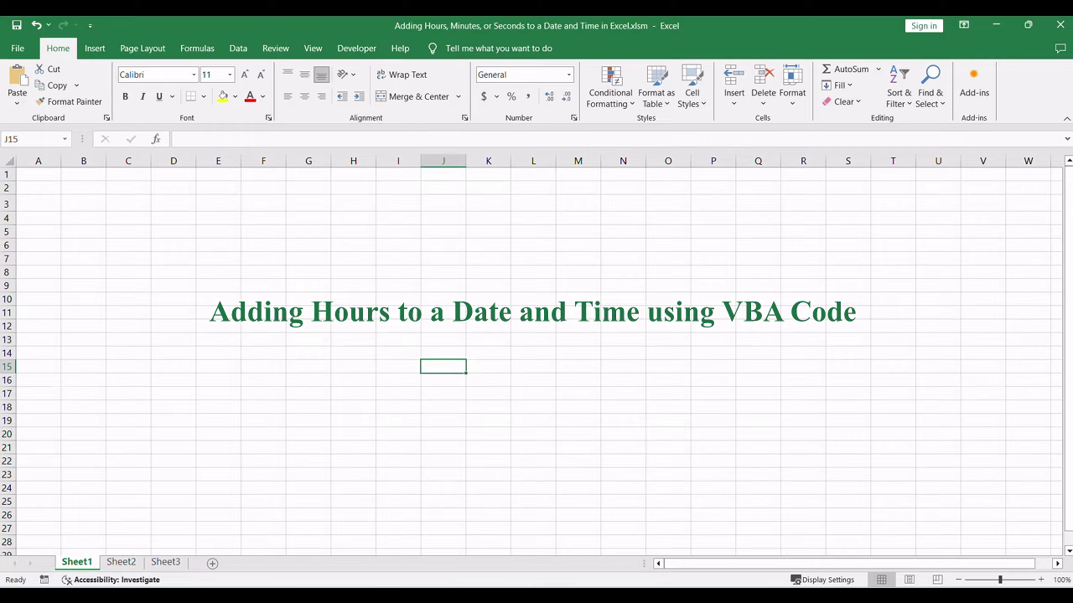
From Sheet2, open the Visual Basic editor and insert a new module into the workbook's project
click(121, 562)
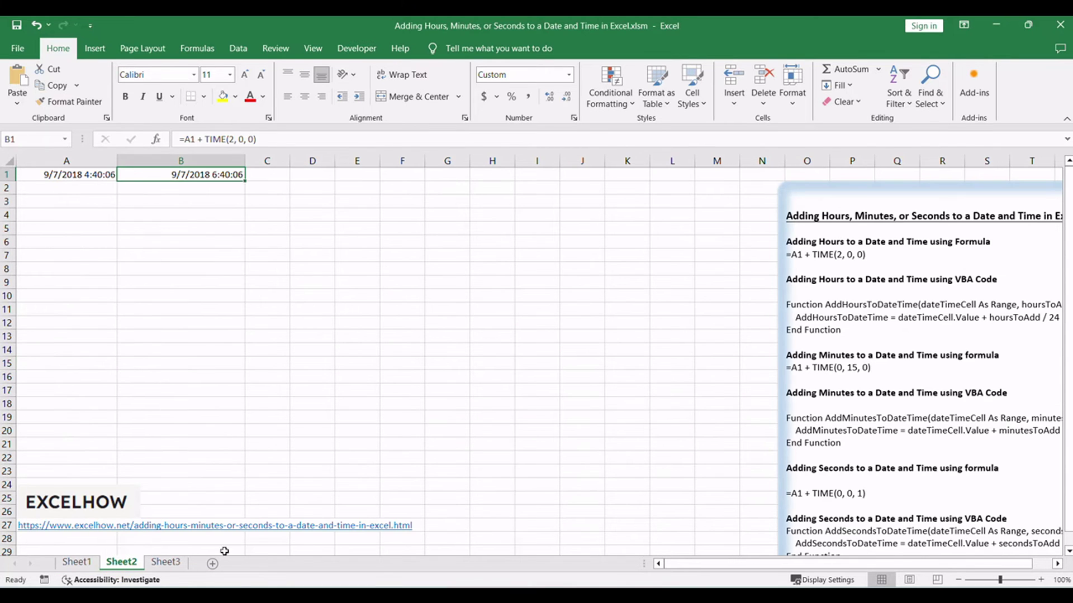
click(907, 370)
drag(965, 394, 1018, 395)
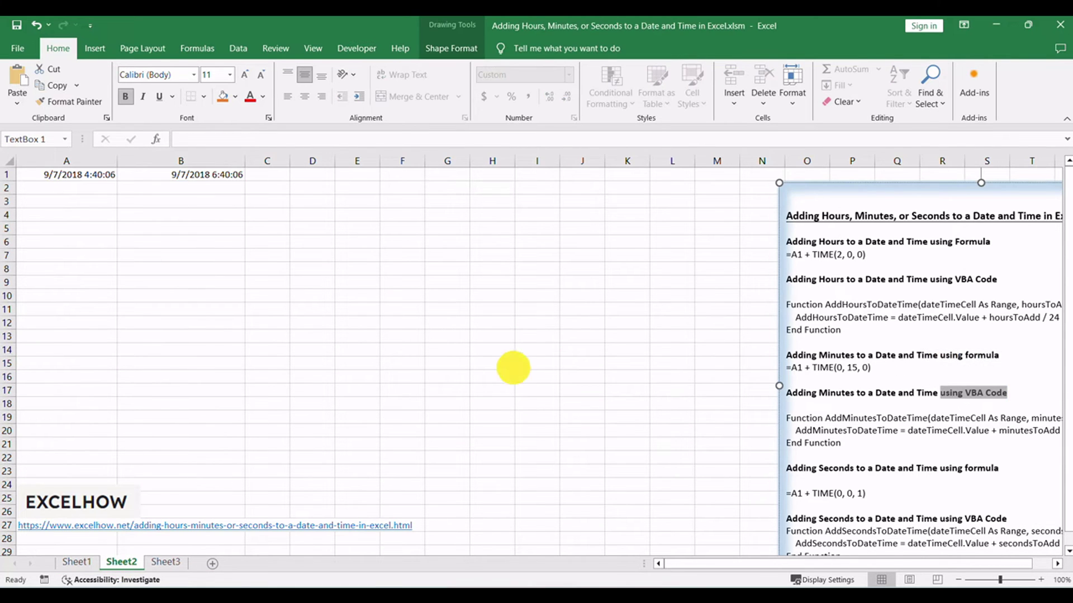
click(514, 369)
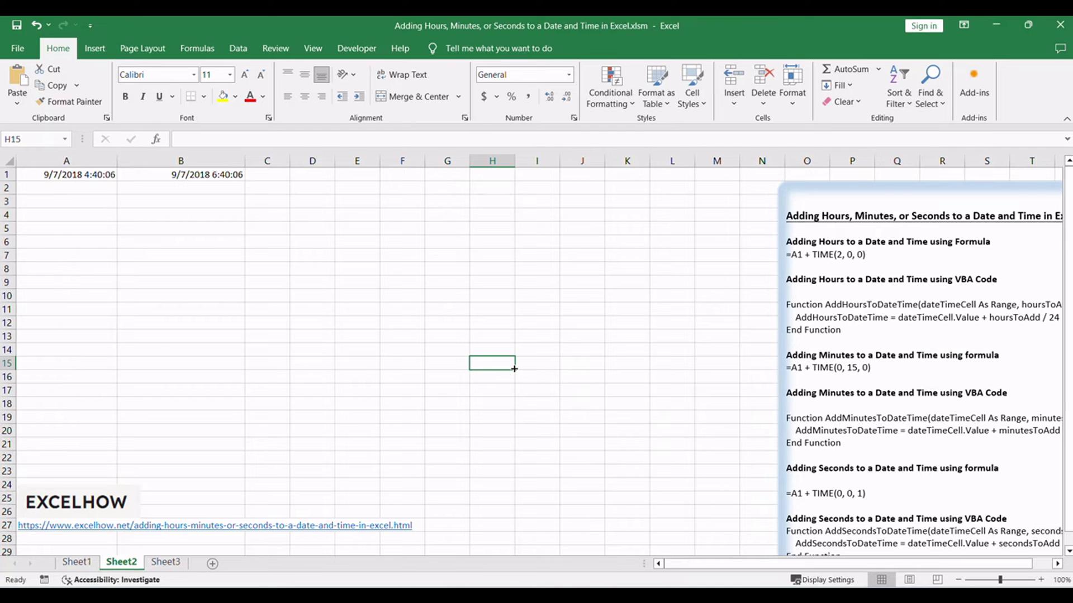
key(alt+F11)
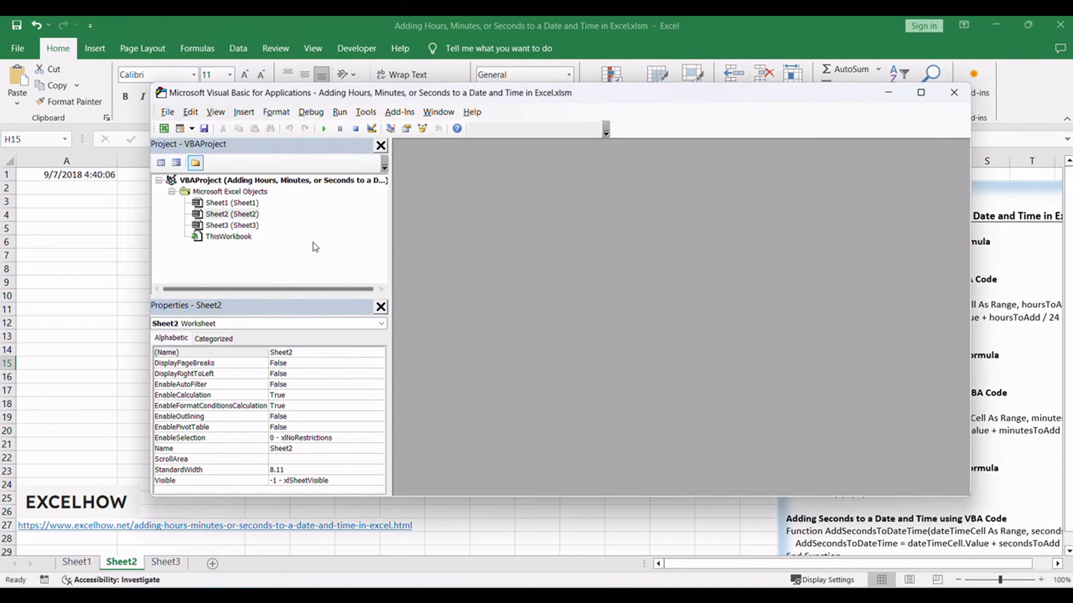
right_click(314, 226)
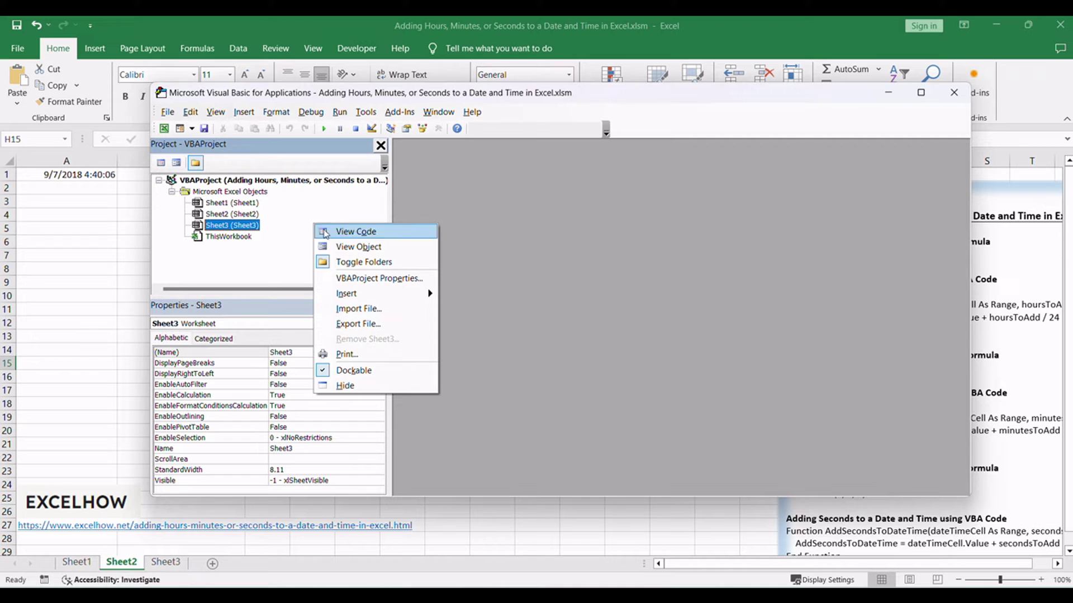
mouse_move(362, 296)
click(507, 309)
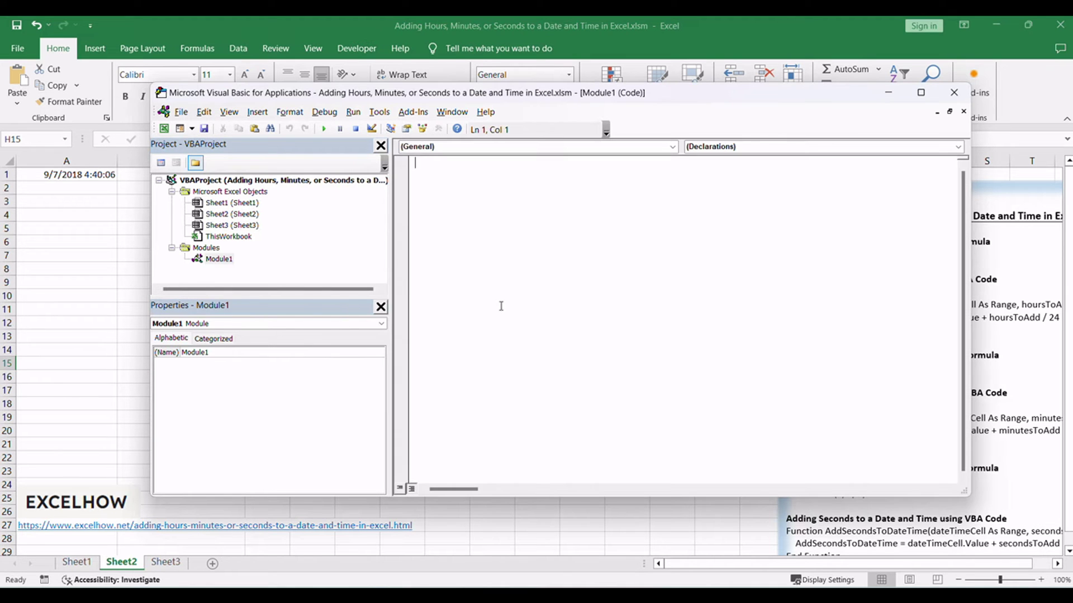
Add the AddHoursToDateTime function to the module, returning dateTimeCell.Value + hoursToAdd / 24, and close the editor
click(513, 268)
text(Function AddHoursToDateTime(dateTimeCell As Range, hoursToAdd As Double) As Date     AddHoursToDateTime = dateTimeCell.Value + hoursToAdd / 24 End Function)
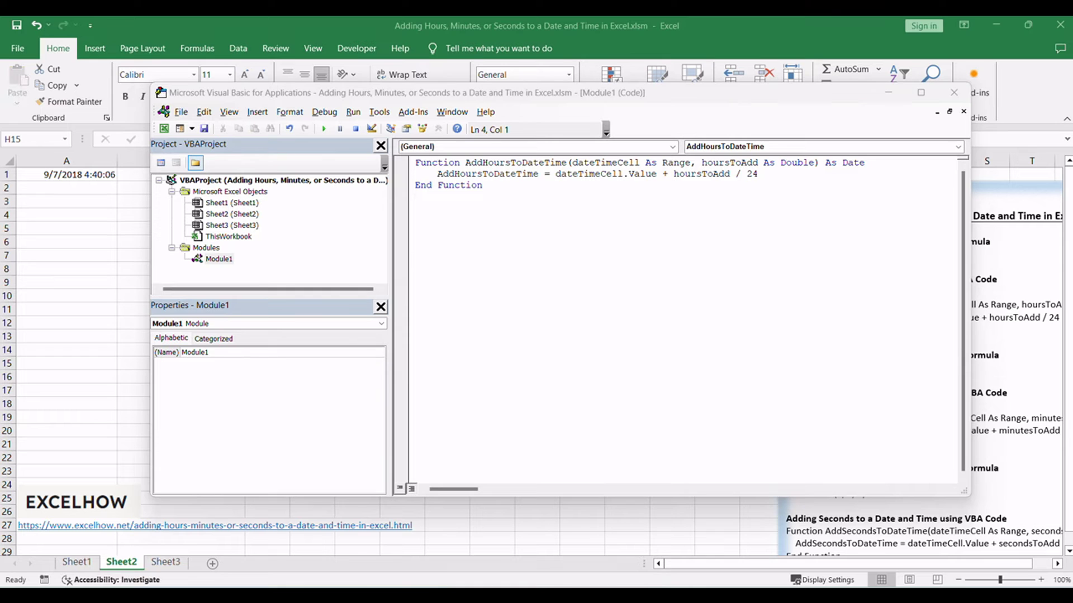
click(661, 290)
double_click(508, 162)
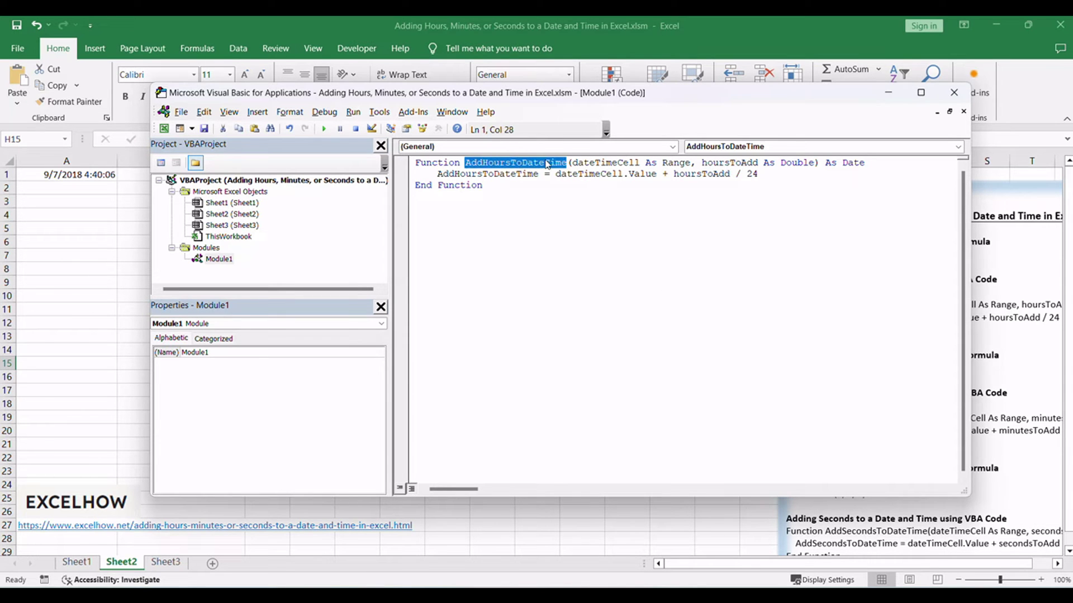
click(732, 163)
click(953, 92)
Enter the formula =AddHoursToDateTime(A1, 2) in cell B2 and compare its result with B1
click(203, 189)
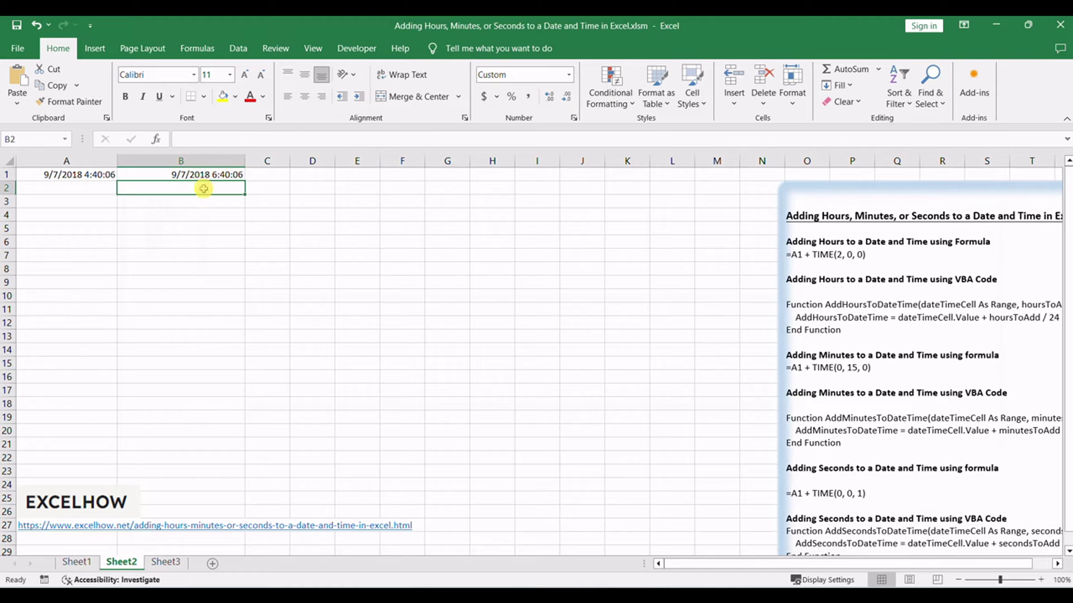
double_click(203, 189)
text(=AddHoursToDateTime(A1, 2))
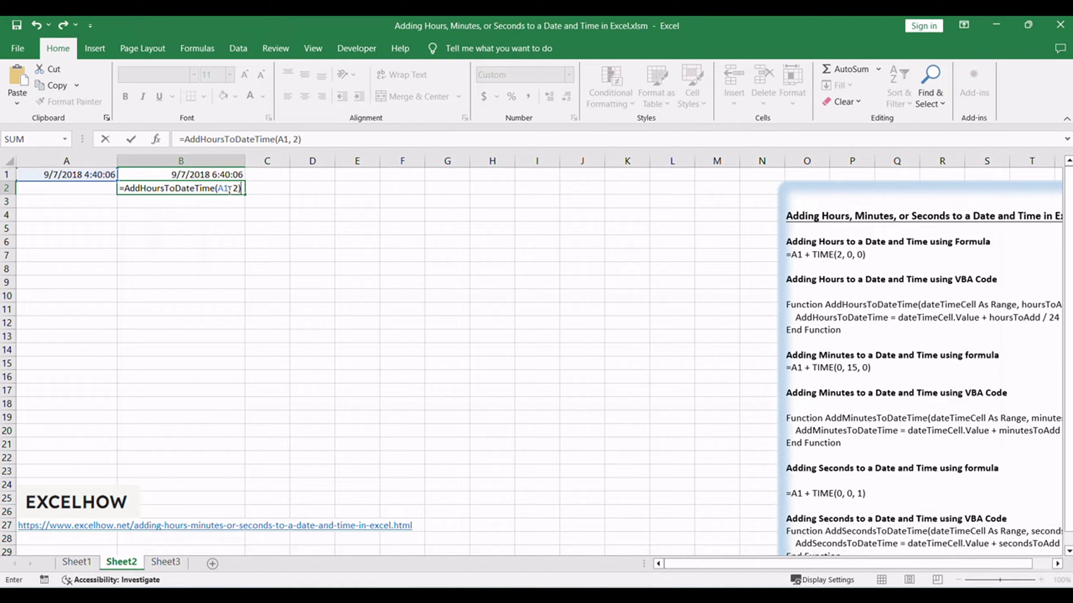
click(333, 140)
key(Return)
click(226, 190)
click(239, 175)
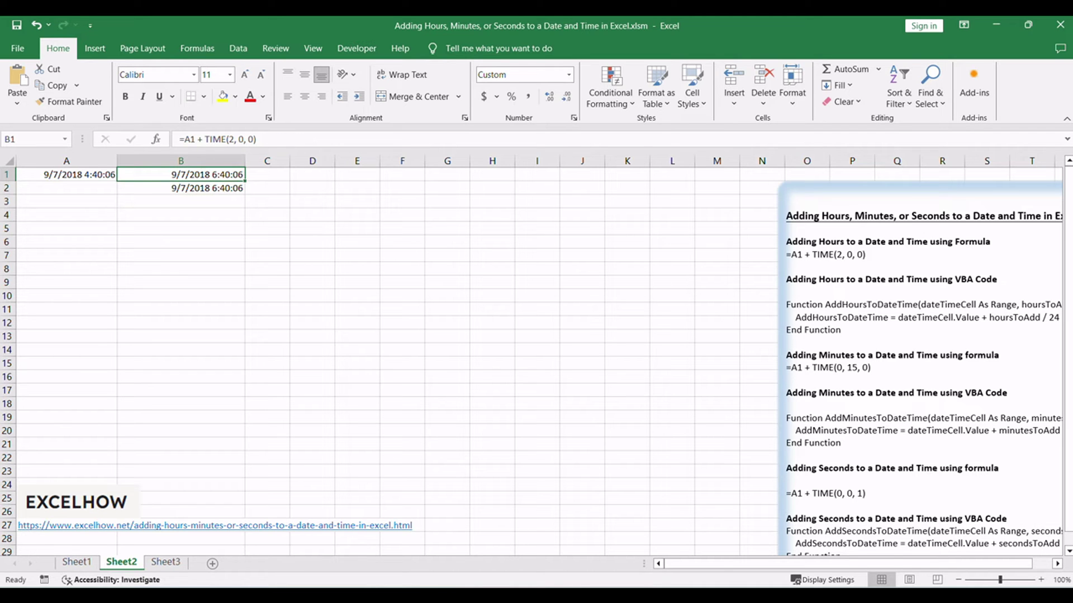
key(alt+F11)
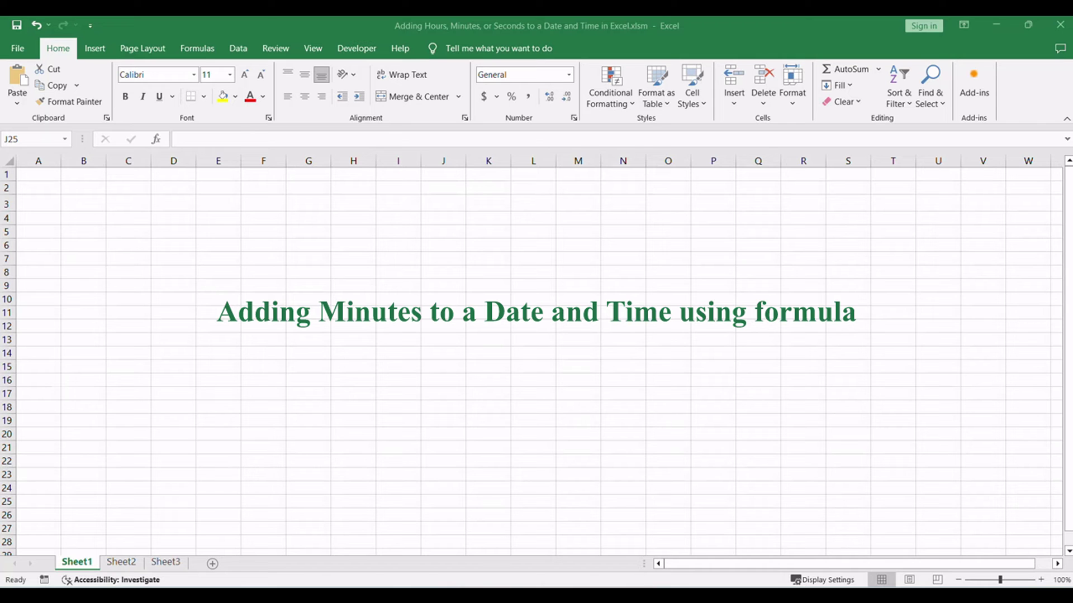
On Sheet2, copy the minute-adding formula =A1 + TIME(0, 15, 0) from the notes text box
click(121, 563)
click(361, 431)
double_click(929, 354)
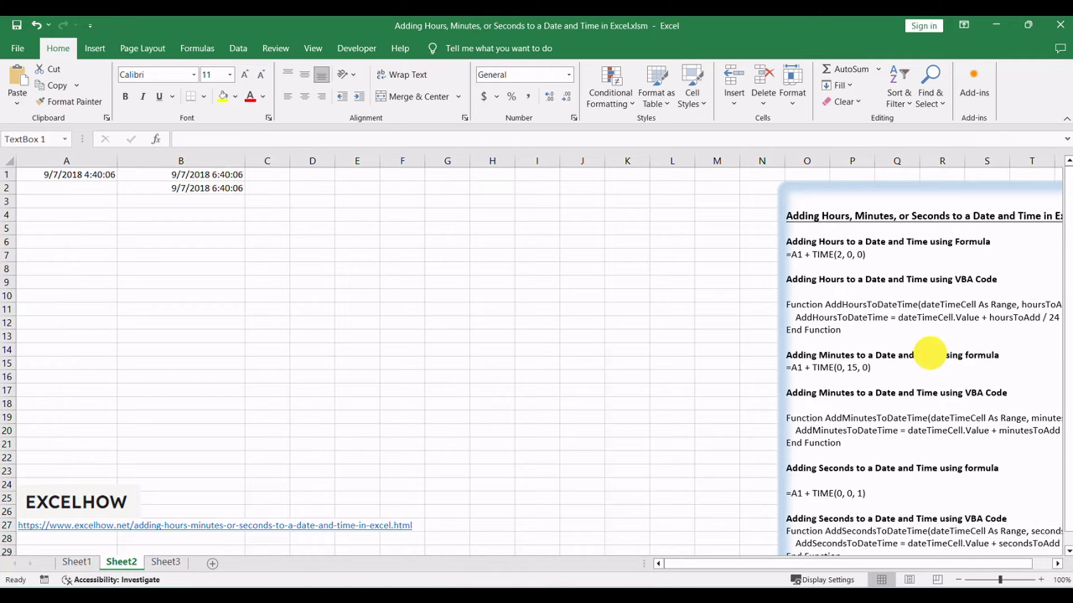
drag(806, 355, 886, 364)
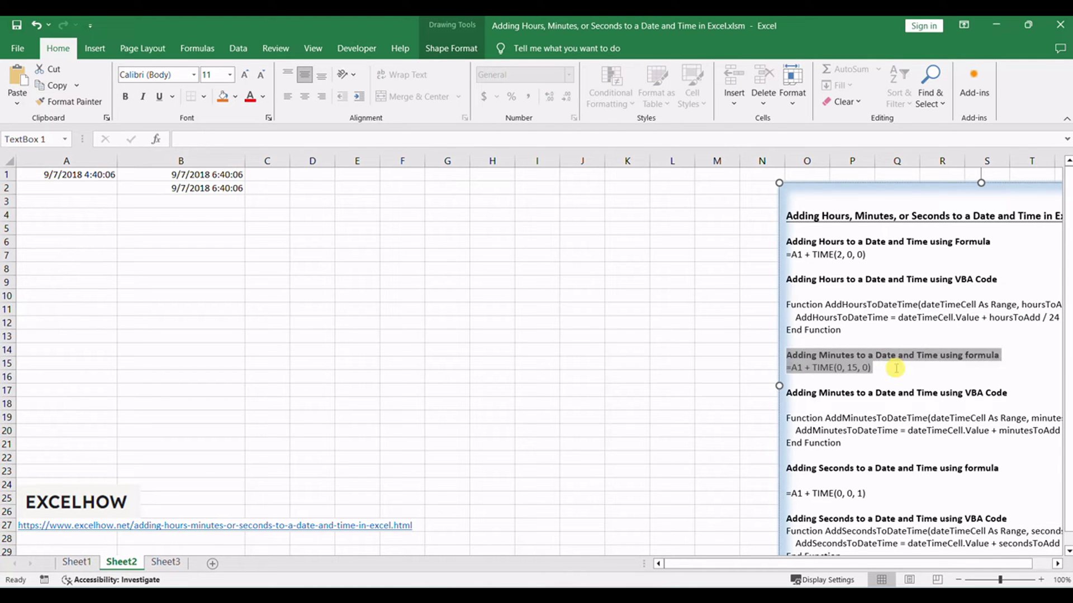
click(896, 368)
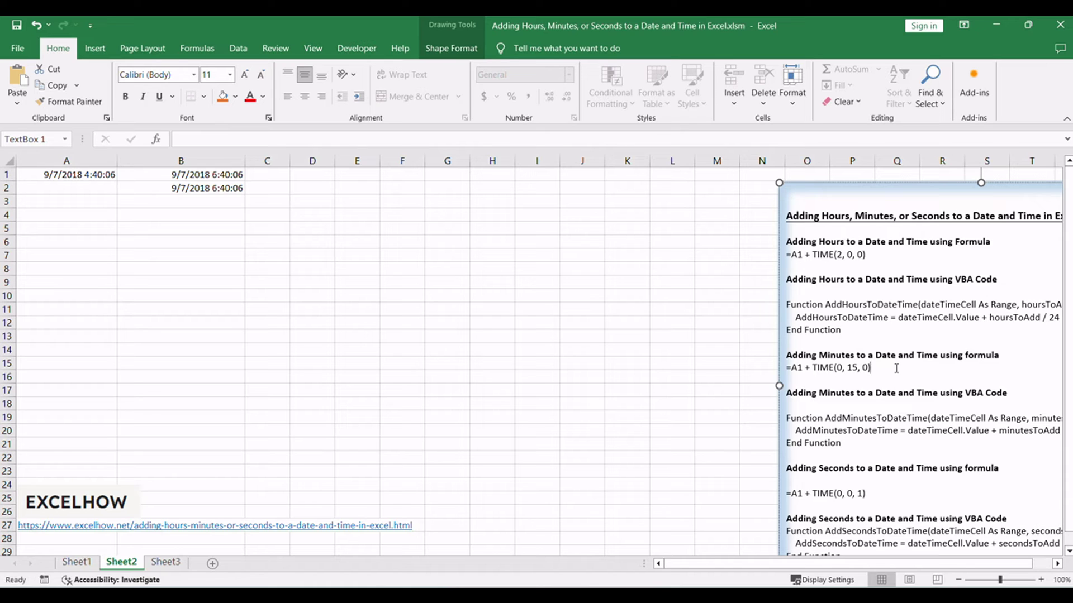
double_click(852, 368)
drag(813, 366, 887, 373)
click(888, 382)
drag(787, 368, 883, 363)
key(ctrl+c)
click(312, 309)
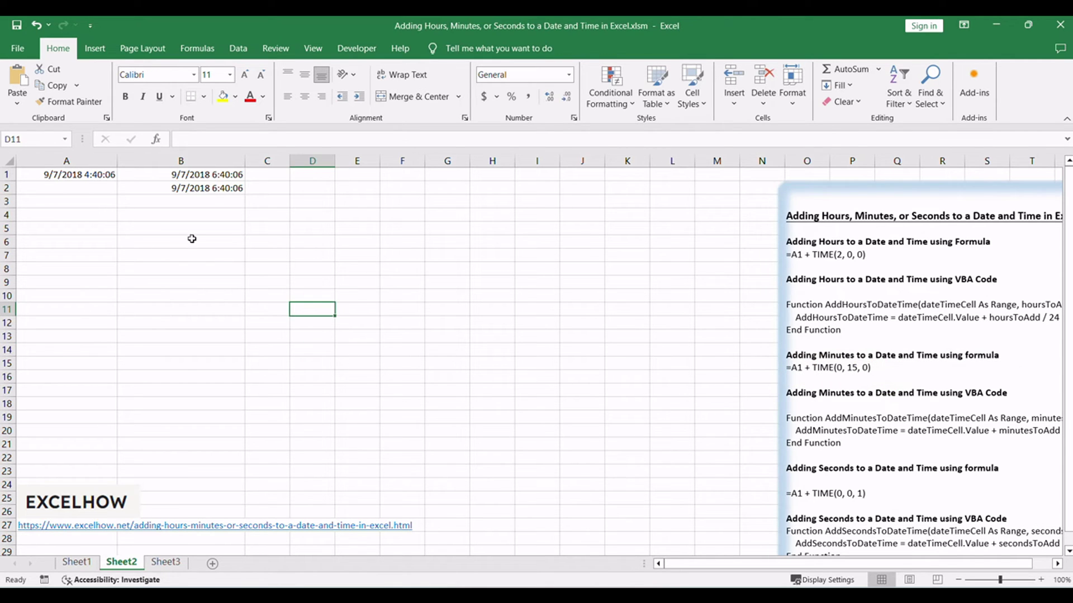
Widen column C and enter the formula =A1 + TIME(0, 15, 0) in cell C1
click(178, 201)
drag(285, 162, 384, 163)
double_click(294, 176)
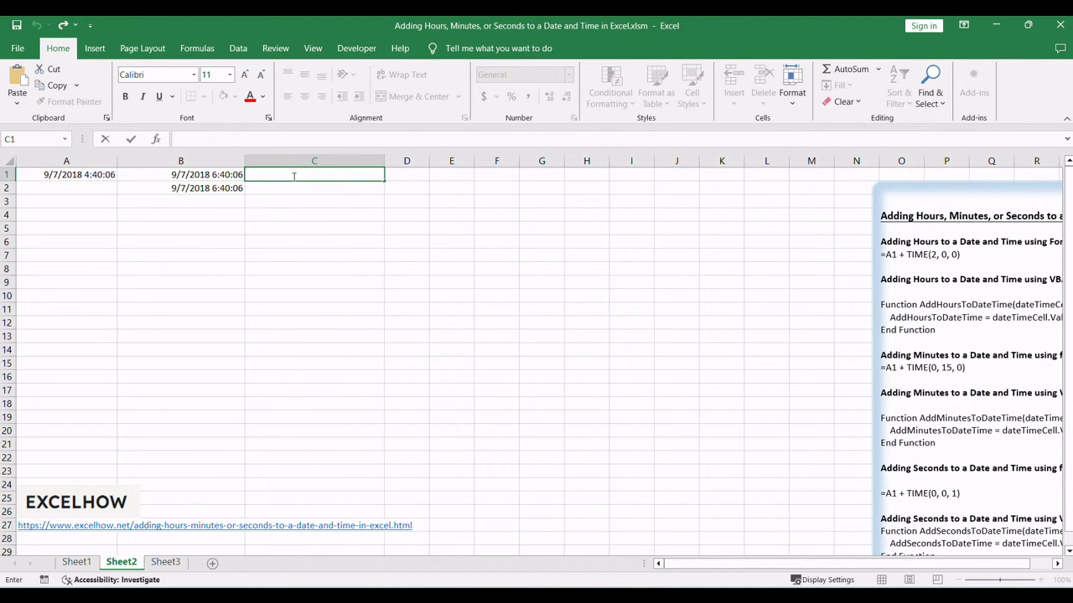
key(ctrl+v)
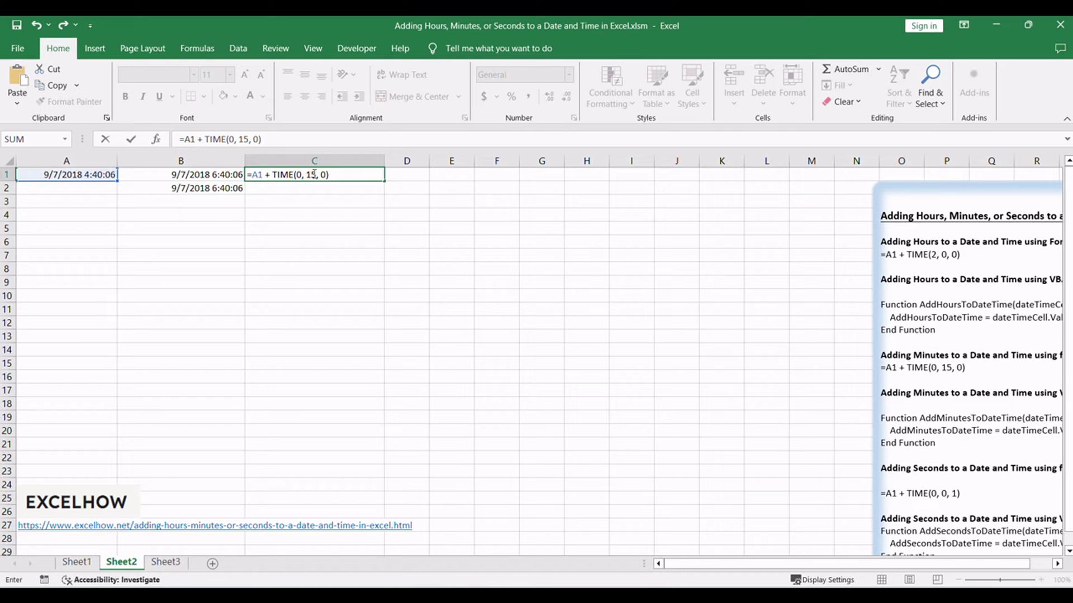
double_click(312, 174)
click(339, 175)
click(310, 175)
click(339, 175)
key(Return)
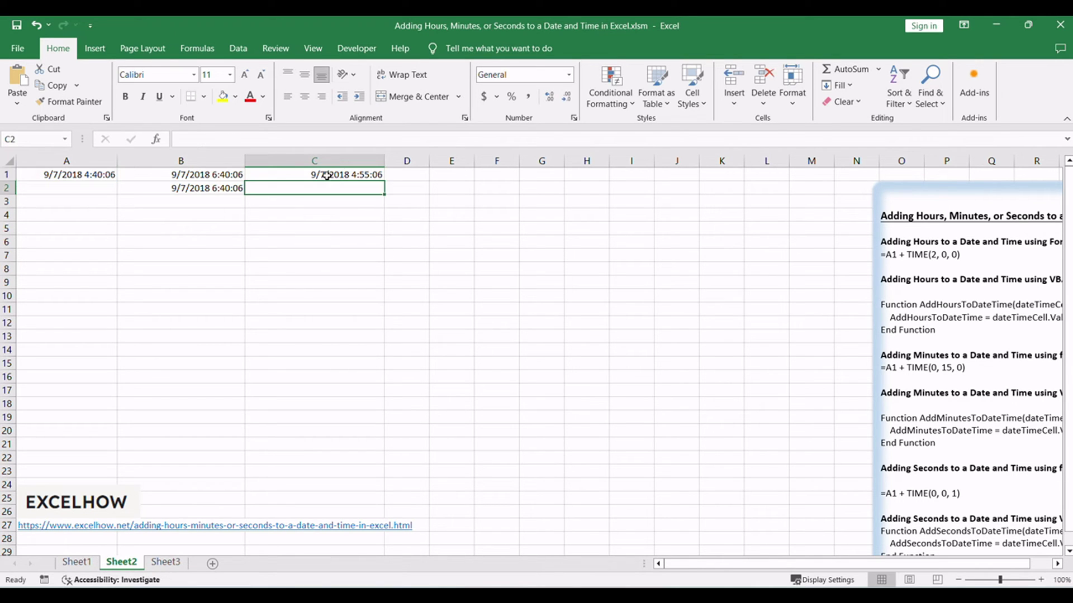
Compare the formula result in cell C1 with the original date and time in A1
click(328, 178)
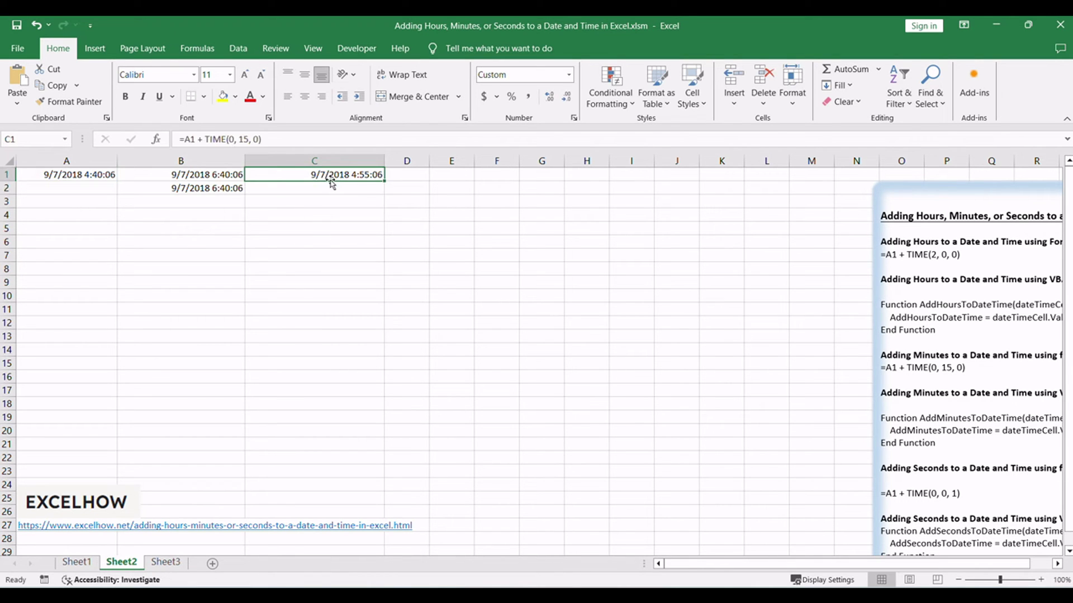
click(92, 176)
click(350, 176)
key(alt+F11)
click(290, 139)
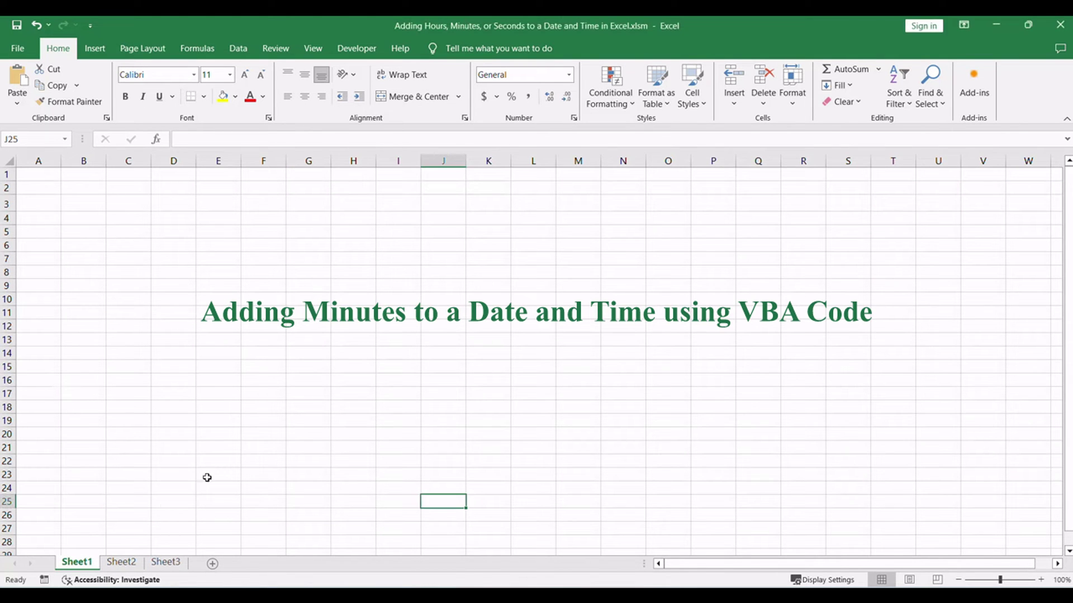
On Sheet2, locate the notes section on adding minutes to a date and time using VBA code
click(120, 562)
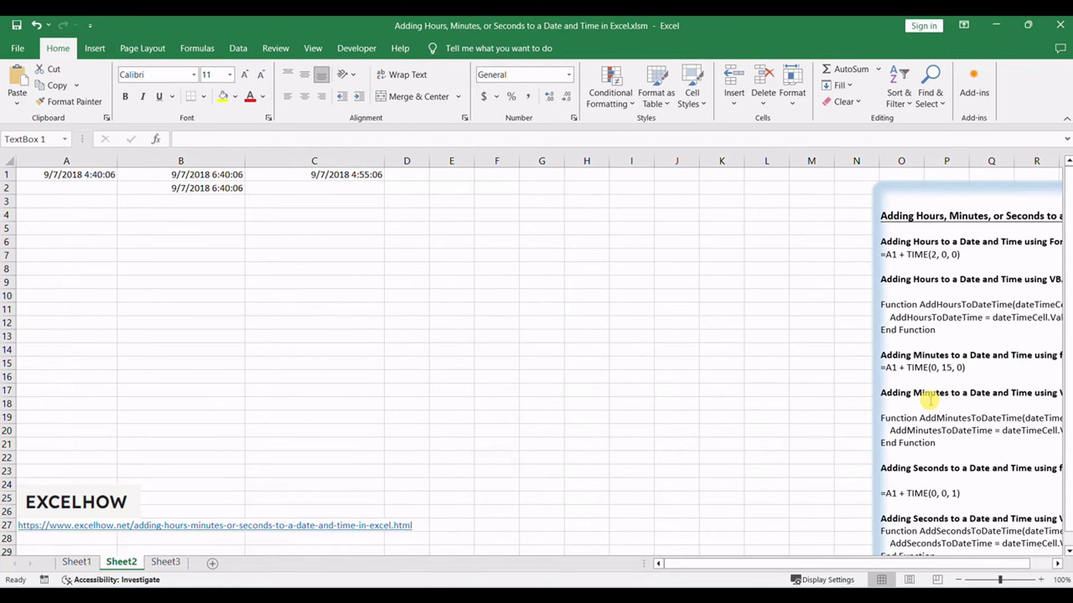
click(936, 393)
drag(802, 565, 884, 549)
drag(931, 394, 975, 400)
click(321, 383)
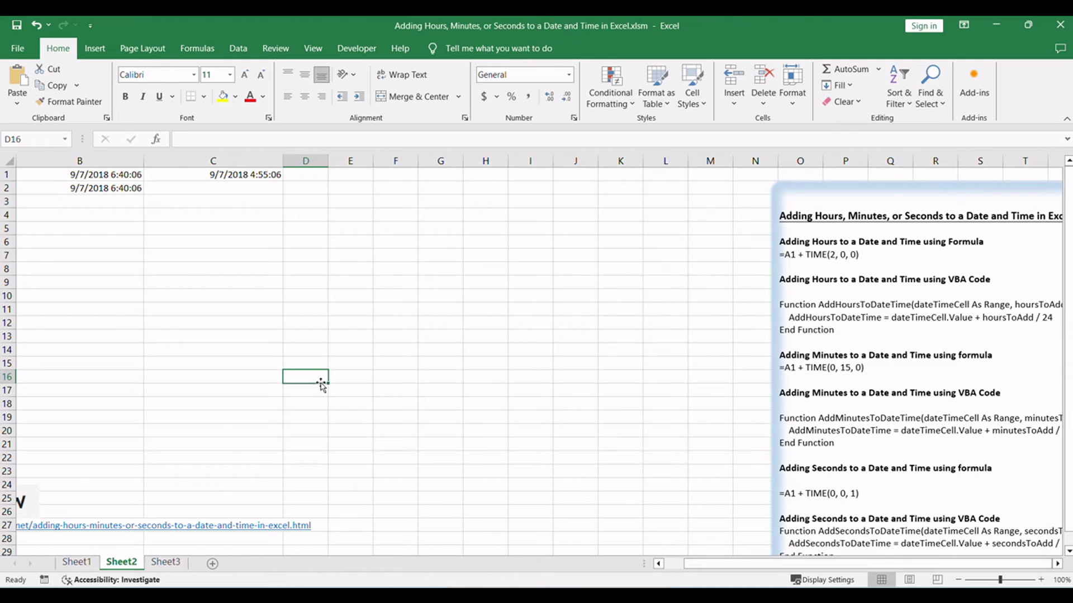
Insert a new module in the Visual Basic editor and paste the AddMinutesToDateTime function code into it
key(alt+F11)
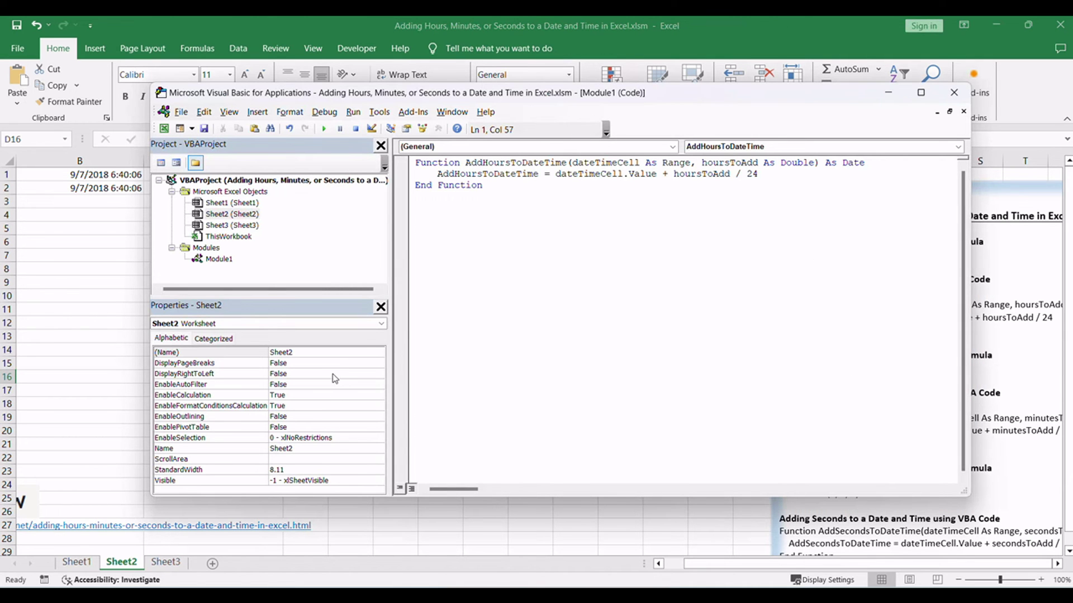
click(329, 239)
right_click(304, 207)
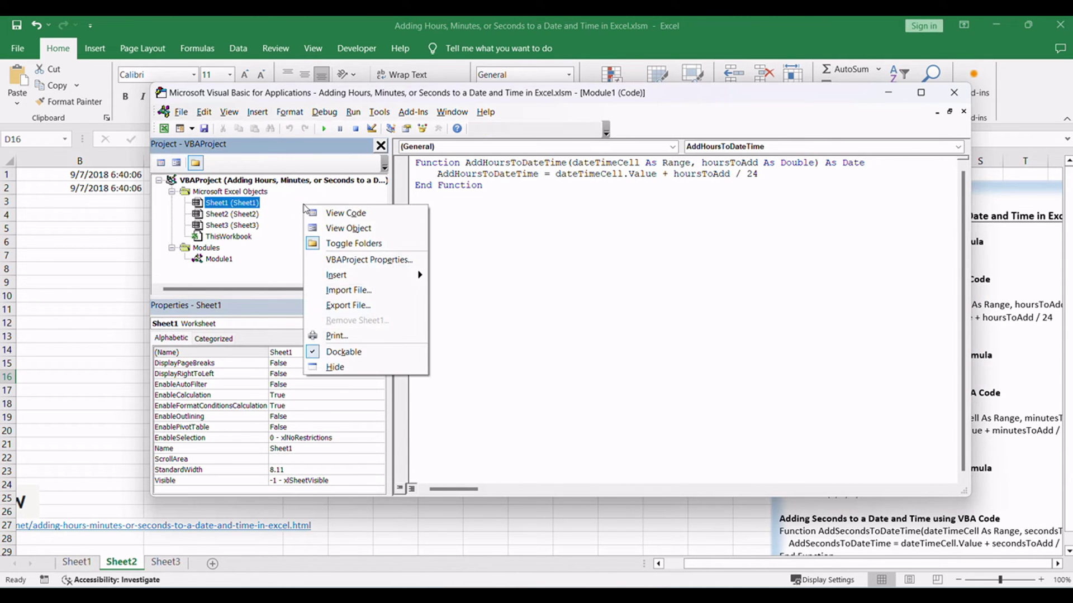
mouse_move(346, 274)
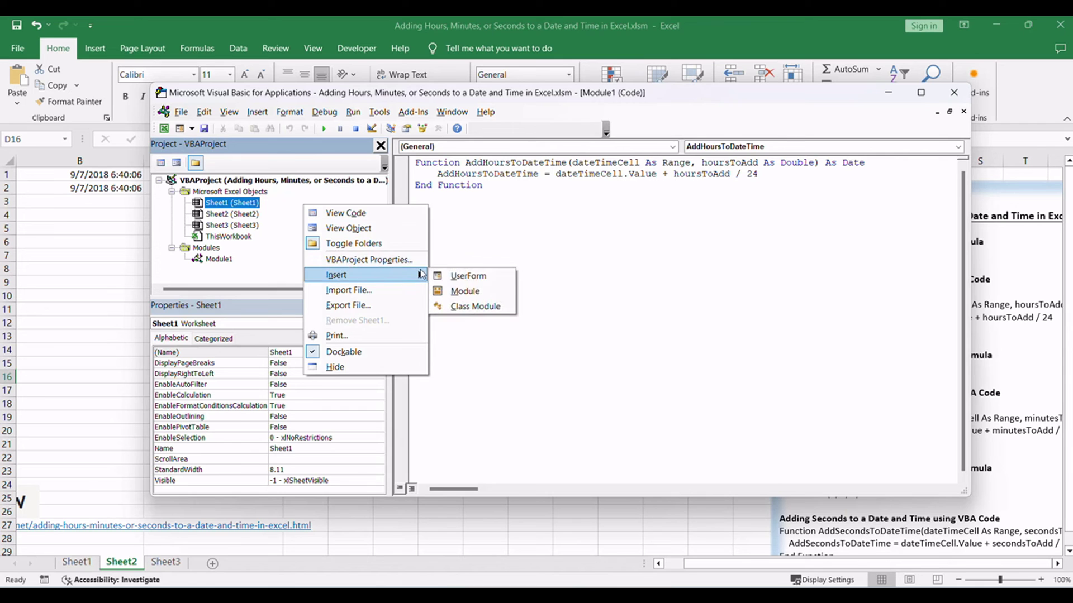
click(471, 290)
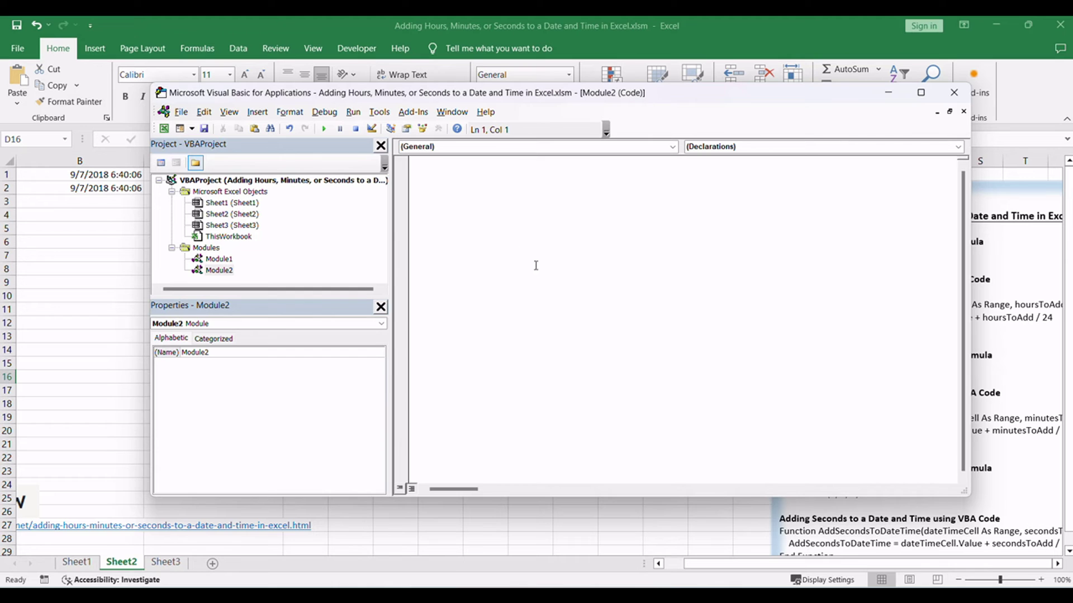
text(Function AddMinutesToDateTime(dateTimeCell As Range, minutesToAdd As Double) As Date     AddMinutesToDateTime = dateTimeCell.Value + minutesToAdd / (24 * 60) End Function)
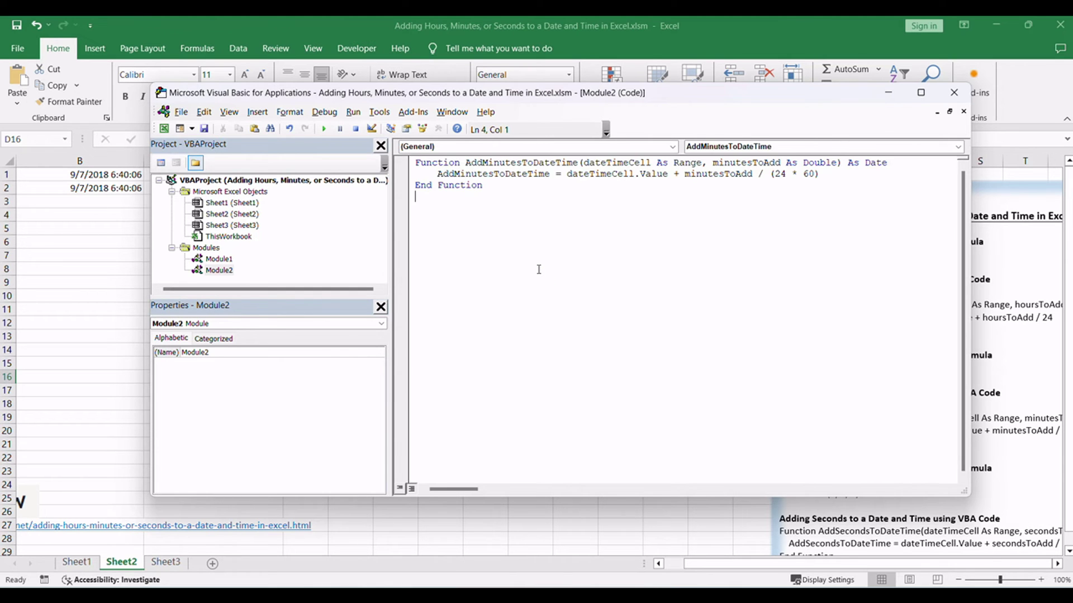
Highlight the function name AddMinutesToDateTime in the module and close the Visual Basic editor to return to Sheet2
drag(465, 162, 532, 163)
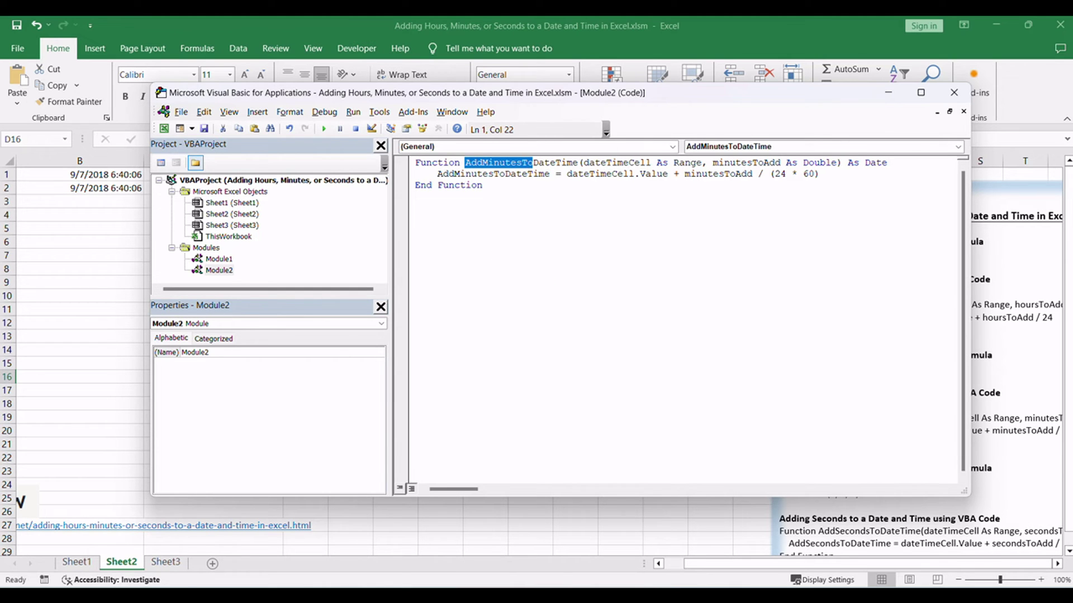
key(alt+Tab)
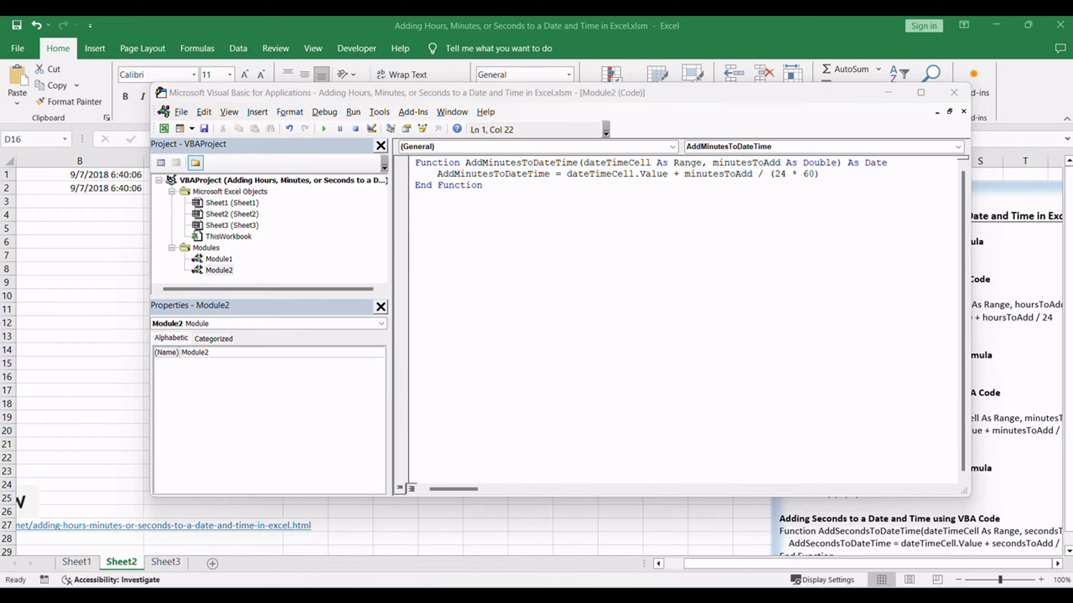
click(479, 297)
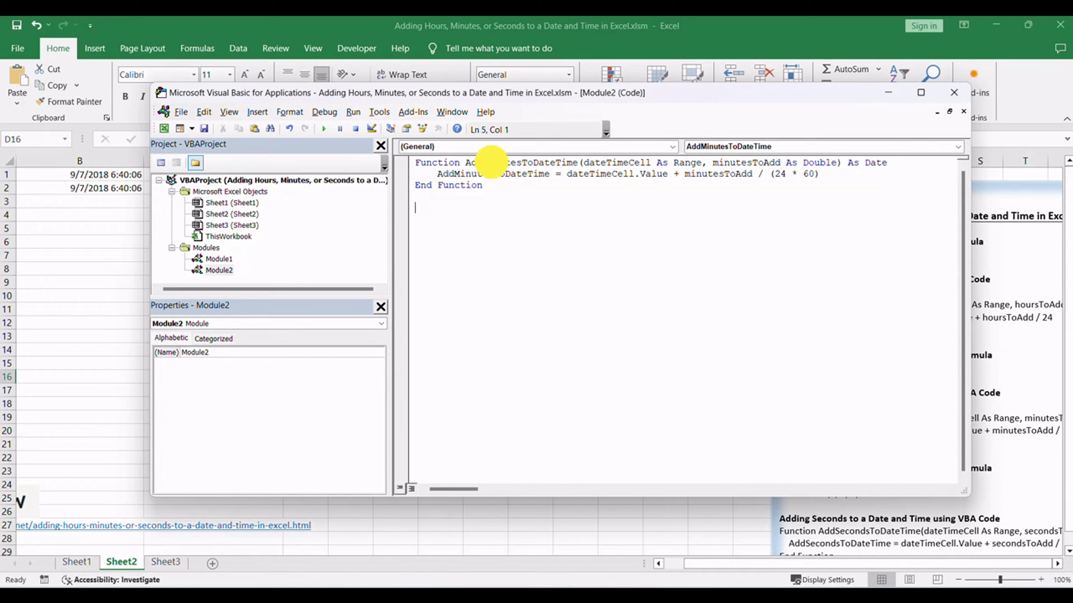
double_click(475, 163)
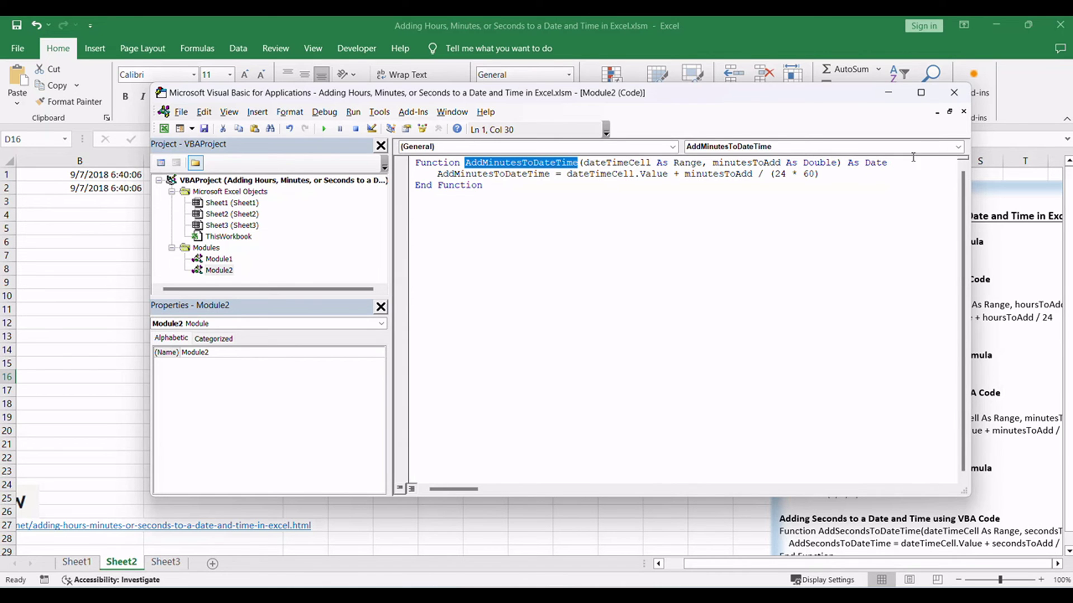
click(953, 92)
click(400, 297)
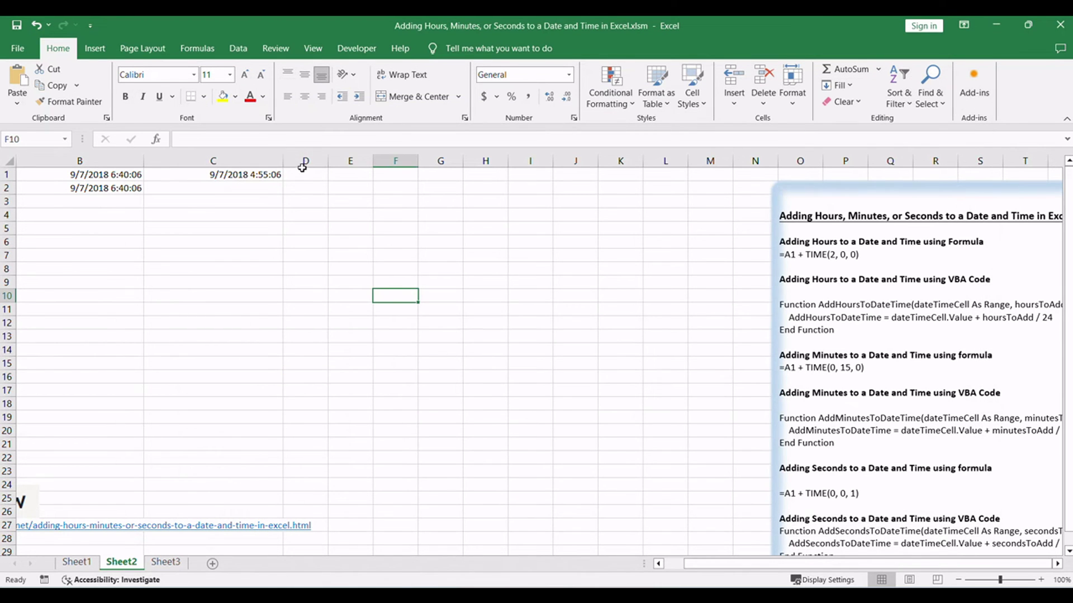
Enter the formula =AddMinutesToDateTime(A1, 30) in cell C2 and widen column C
double_click(200, 189)
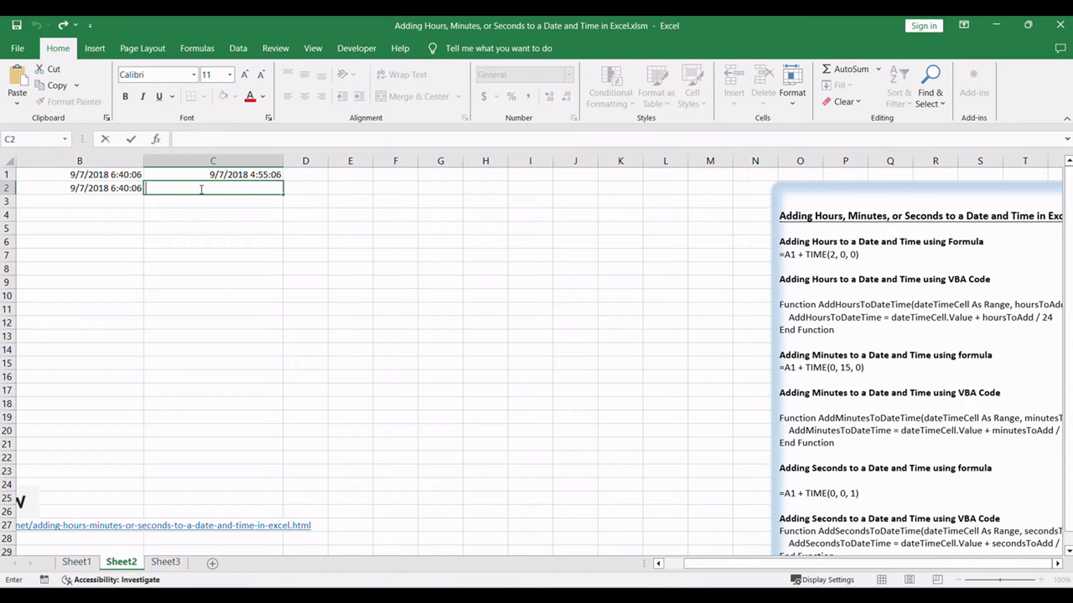
text(=AddMinutesToDateTime(A1, 30))
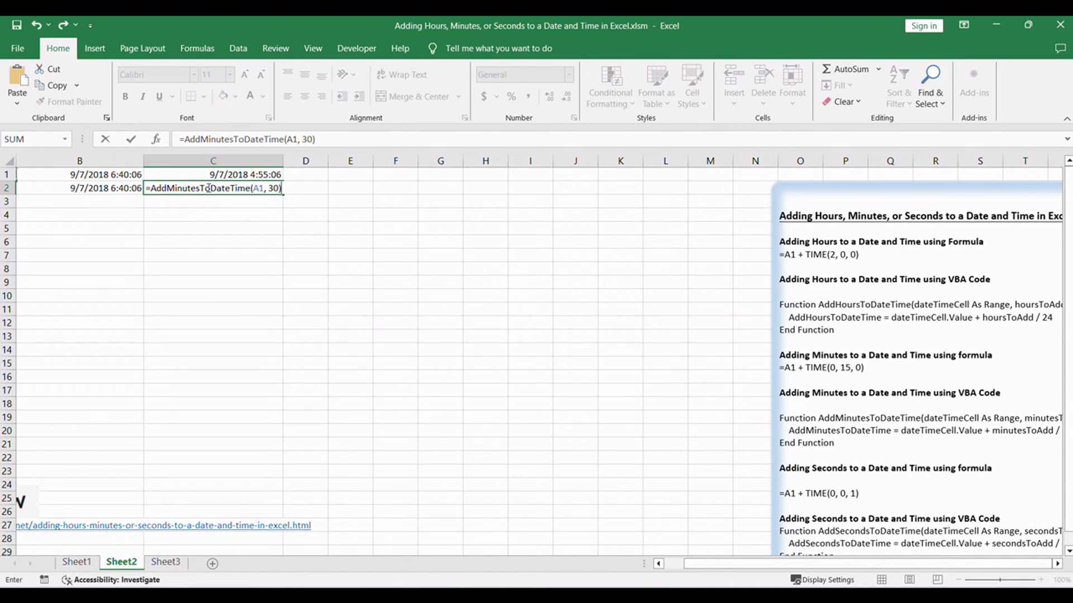
click(255, 188)
click(260, 190)
key(Return)
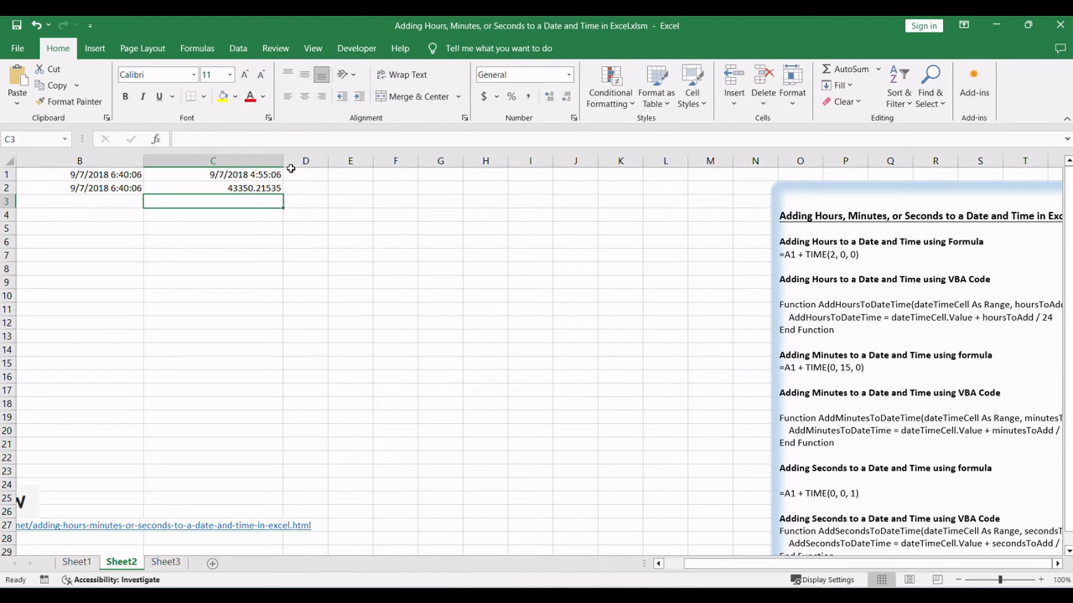
drag(290, 168, 322, 163)
click(286, 161)
click(289, 191)
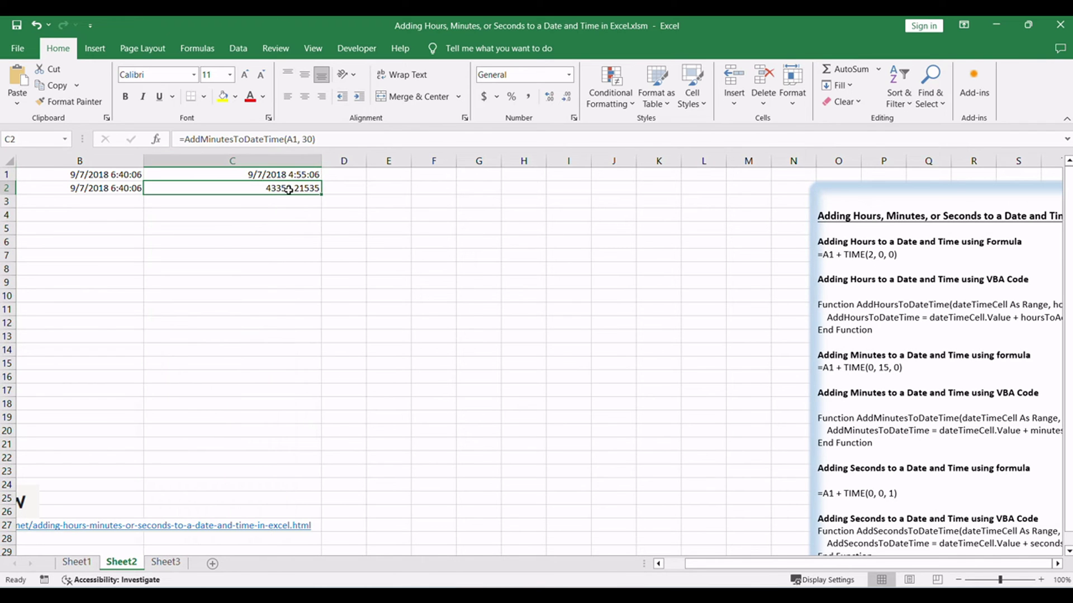
click(568, 75)
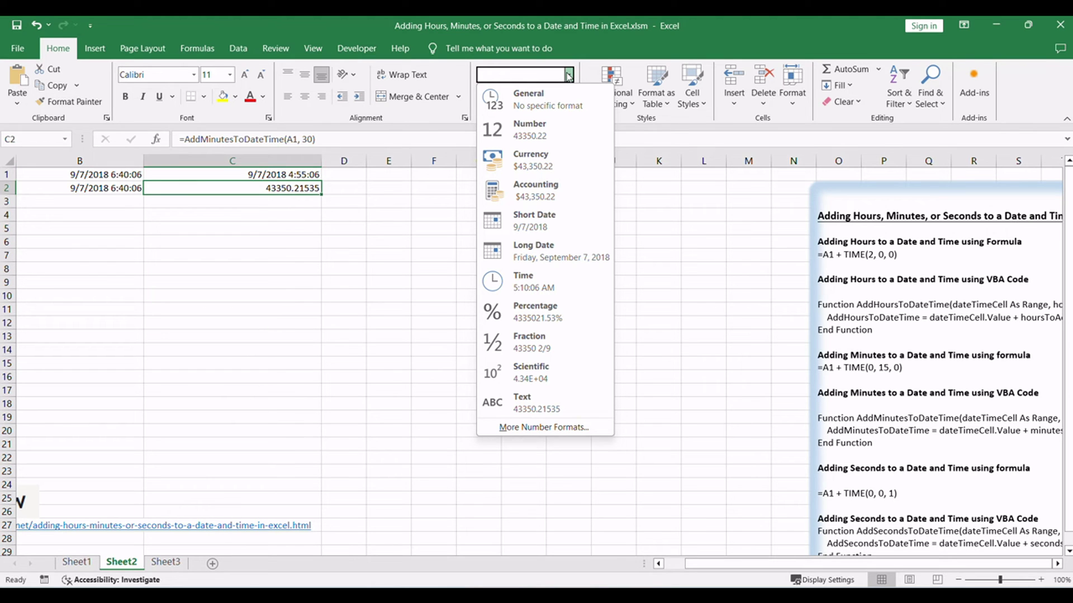
click(316, 246)
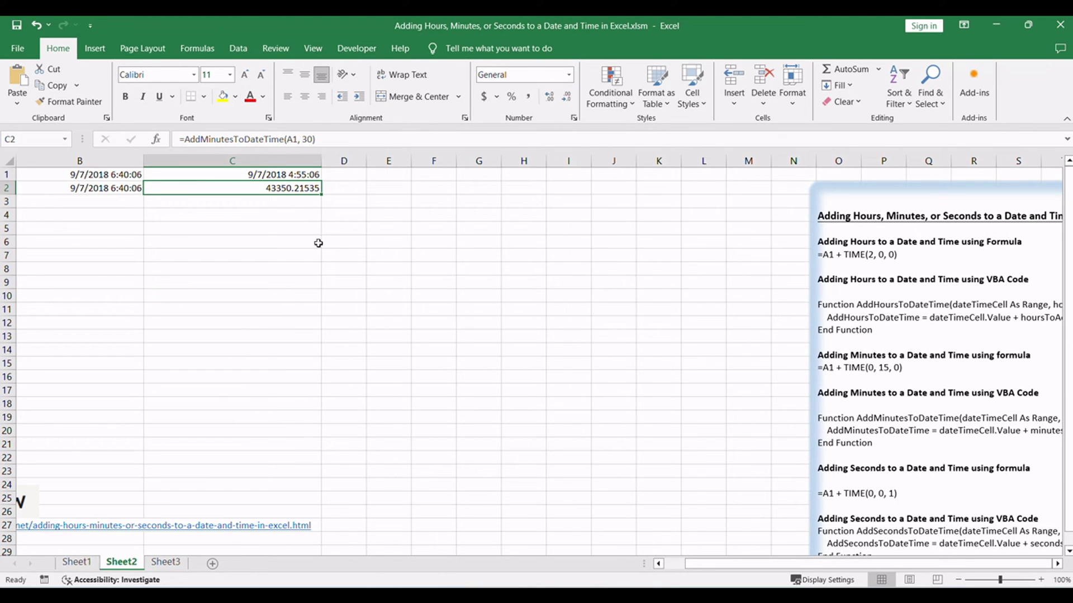
Copy the date-and-time formatting from cell C1 to C2 and compare the result with the original value in A1
click(290, 175)
click(69, 101)
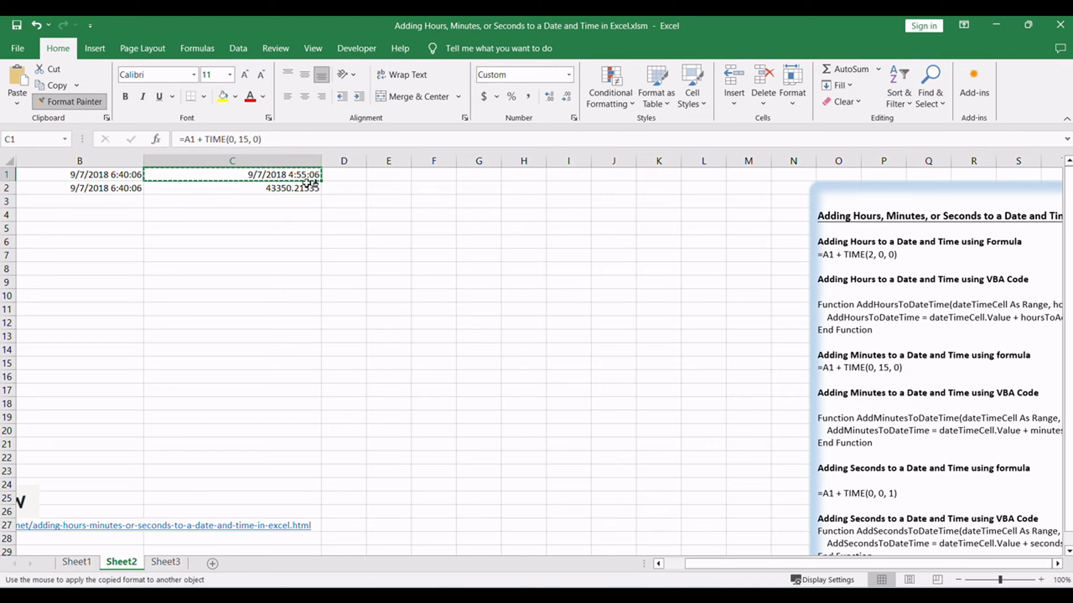
click(288, 188)
click(318, 226)
click(282, 187)
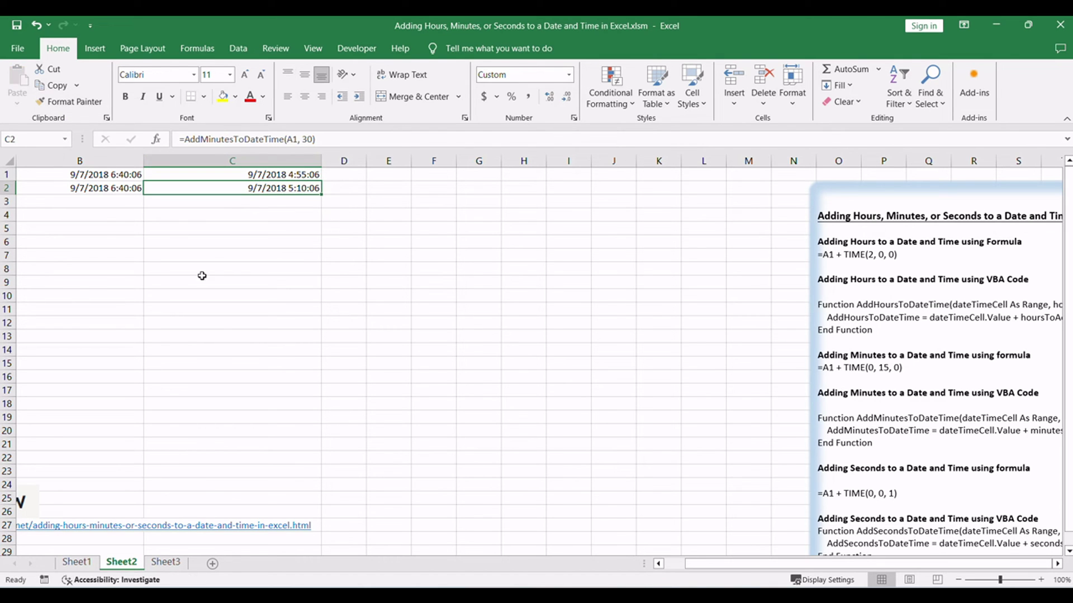
drag(690, 563, 610, 524)
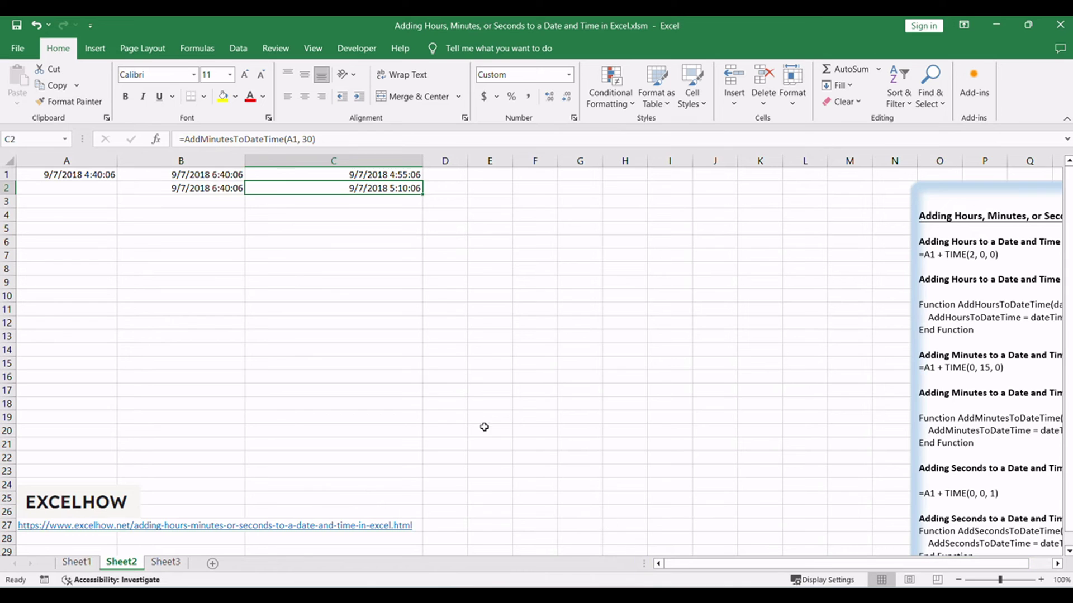
click(76, 175)
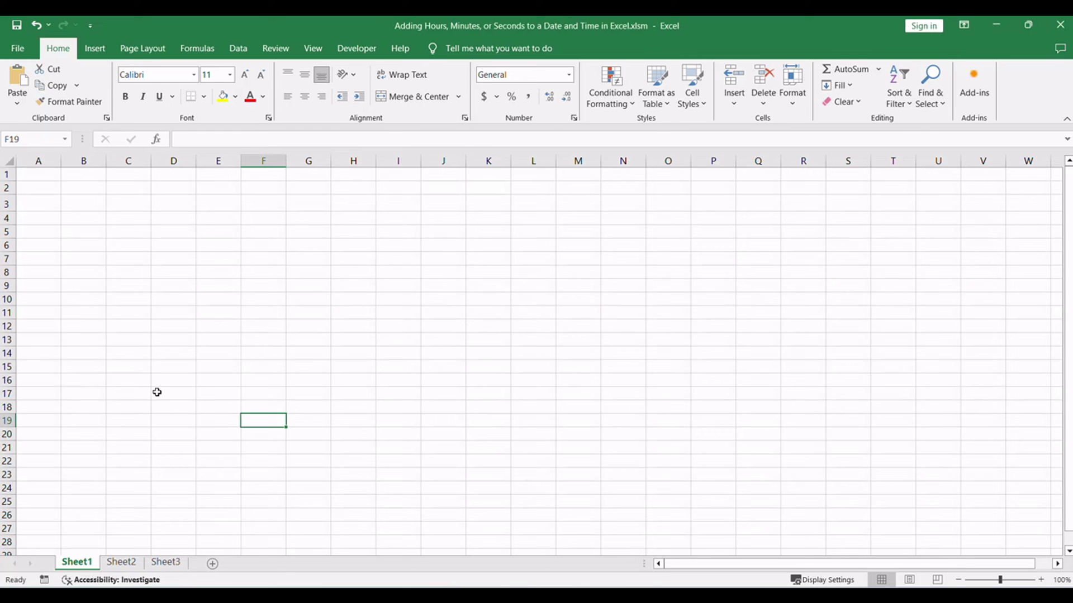
On Sheet2, copy the second-adding formula =A1 + TIME(0, 0, 1) from the notes text box
click(121, 563)
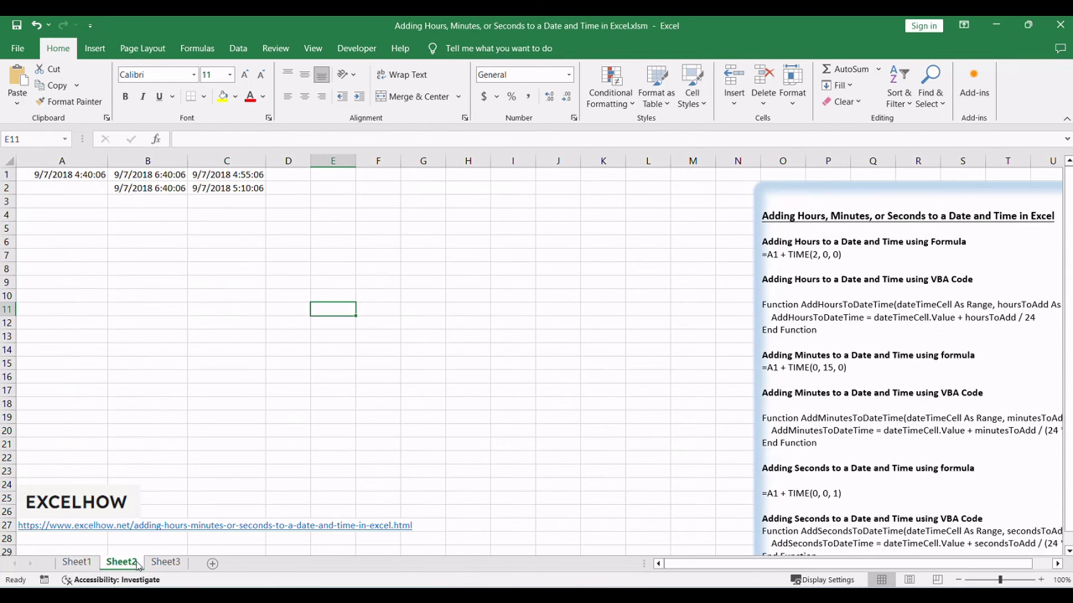
click(990, 462)
scroll(910, 353, down, 3)
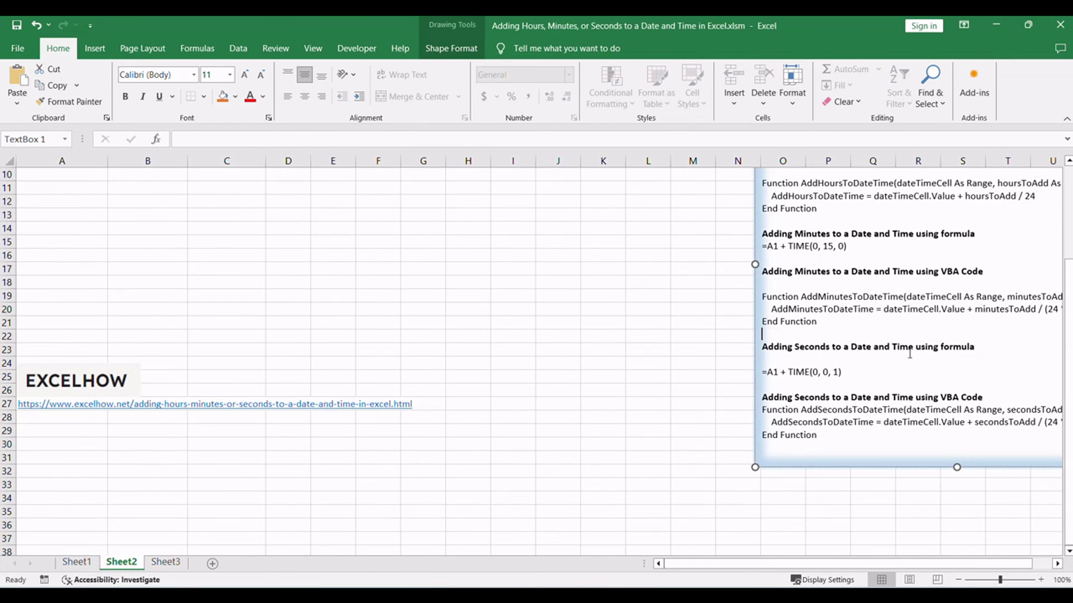
triple_click(783, 346)
click(905, 385)
scroll(908, 385, up, 3)
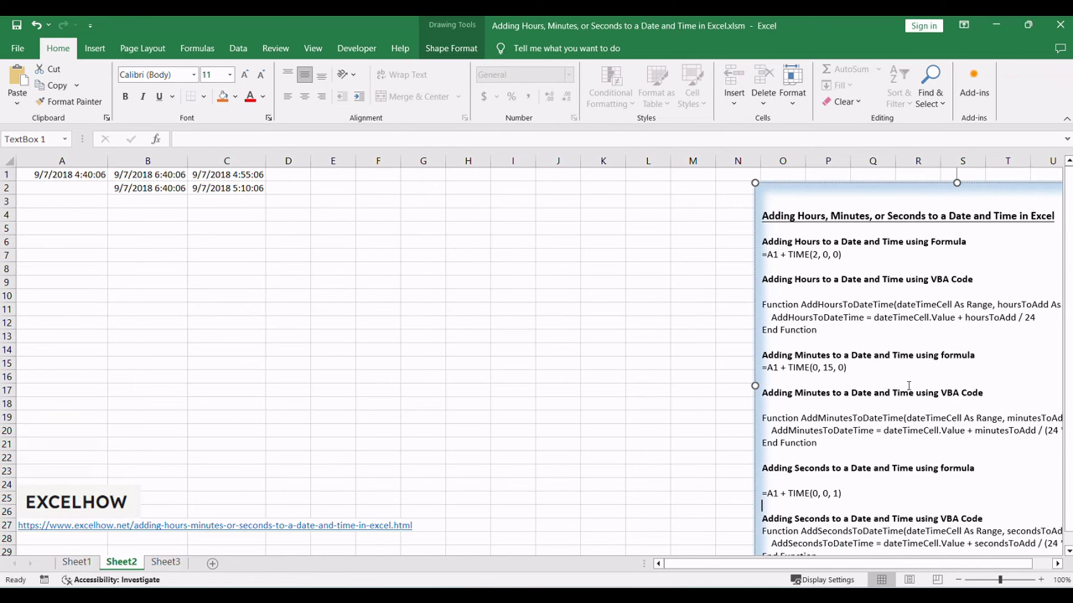
triple_click(800, 494)
key(ctrl+c)
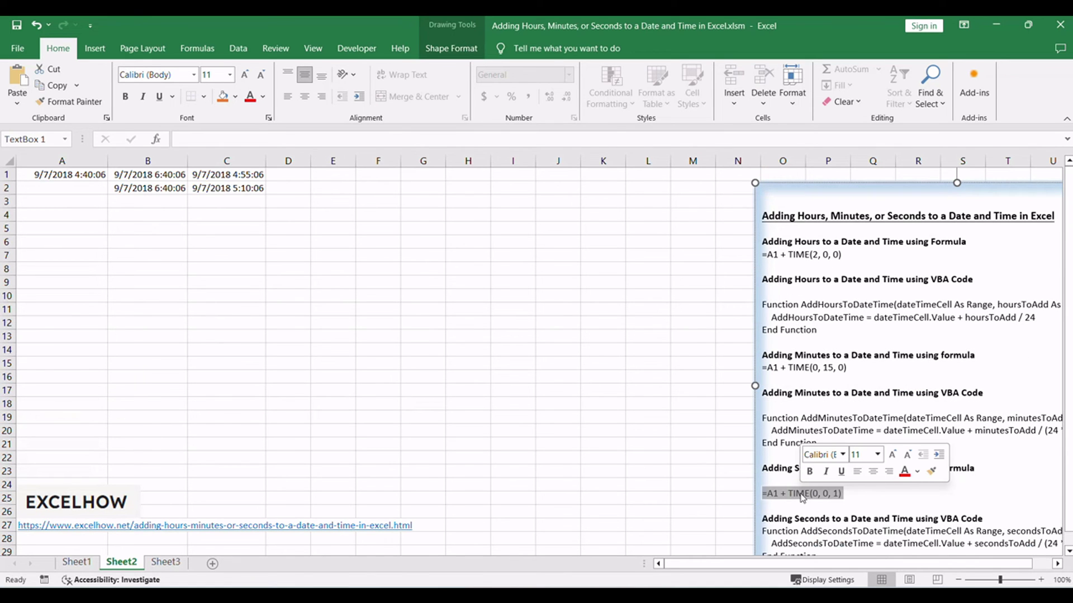
Enter the formula =A1 + TIME(0, 0, 1) in cell B4 and compare its result with A1
click(125, 229)
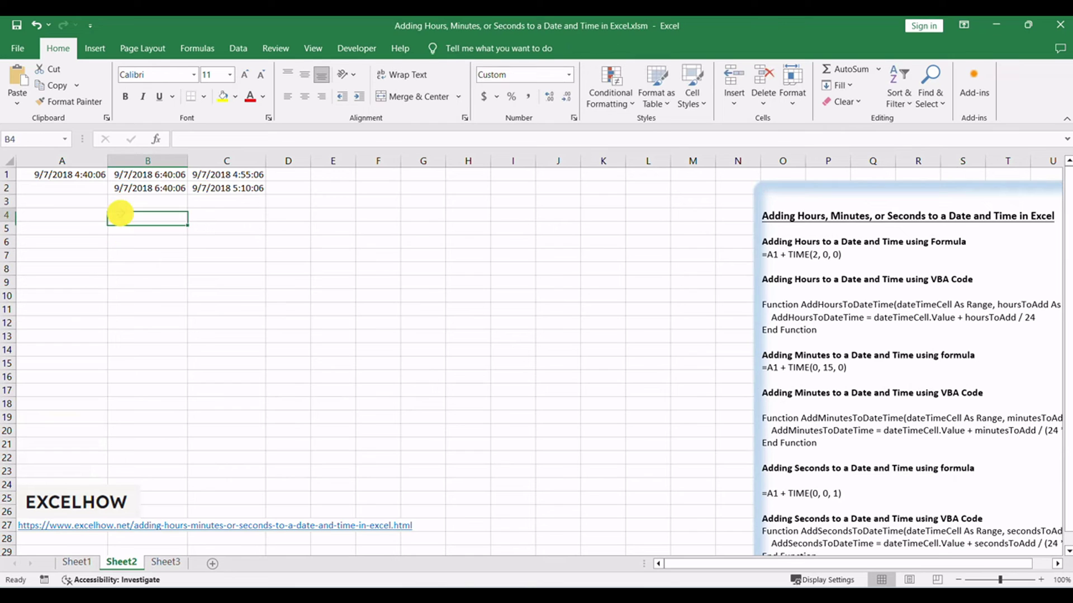
double_click(121, 213)
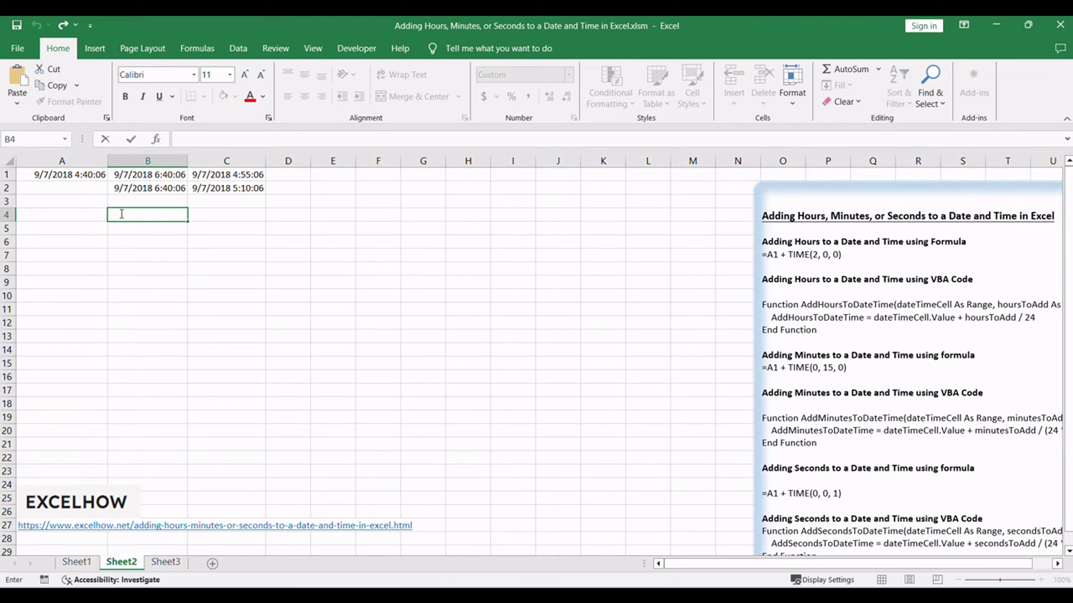
key(ctrl+v)
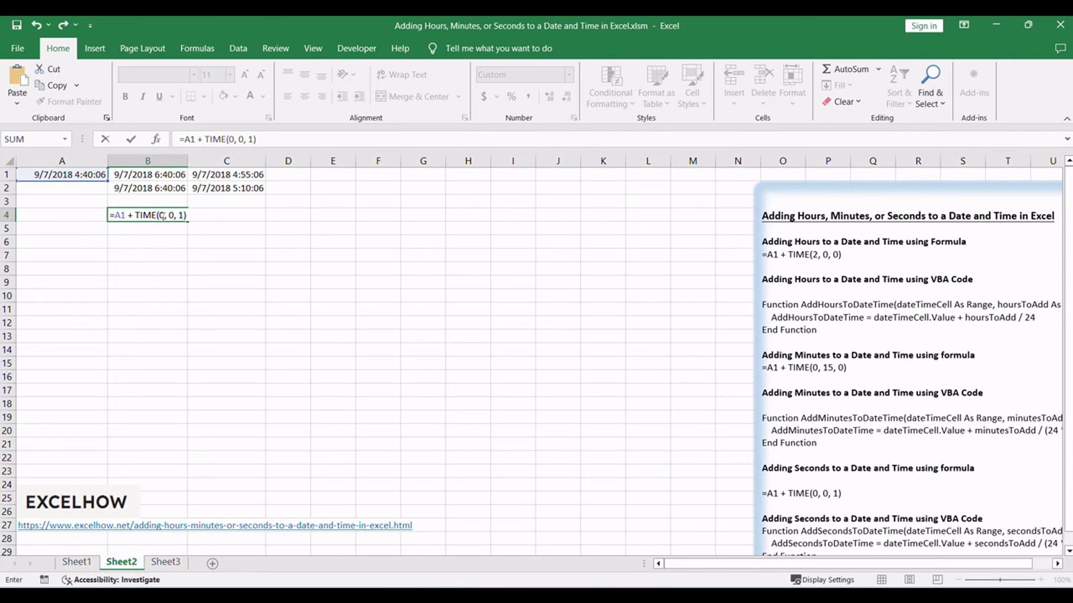
click(185, 215)
click(283, 141)
click(164, 216)
click(100, 174)
click(148, 216)
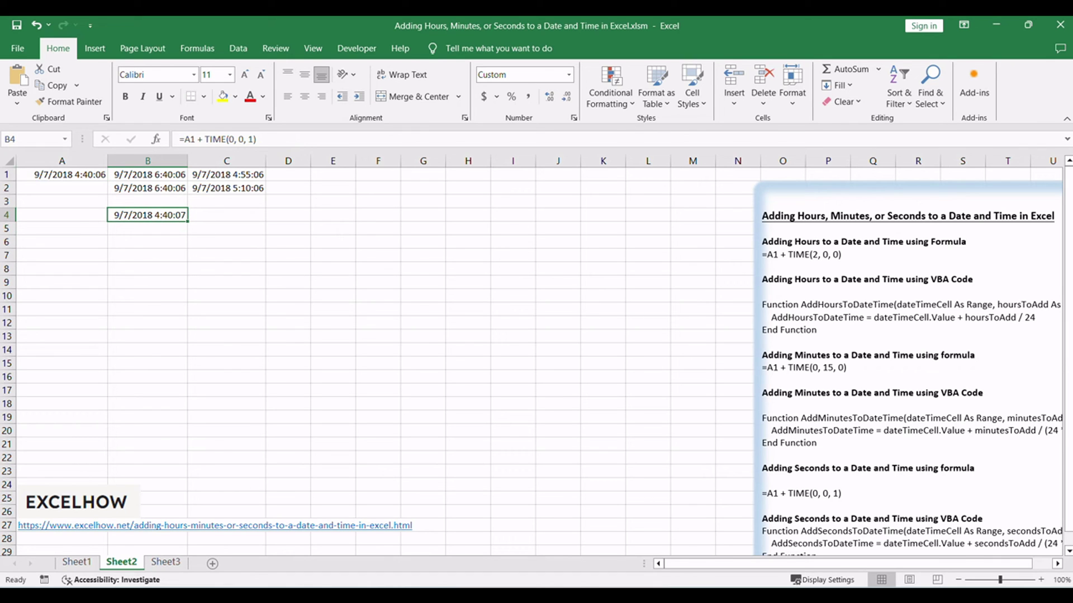
Locate the AddSecondsToDateTime VBA code in the notes on Sheet2 and open the Visual Basic editor
key(alt+F11)
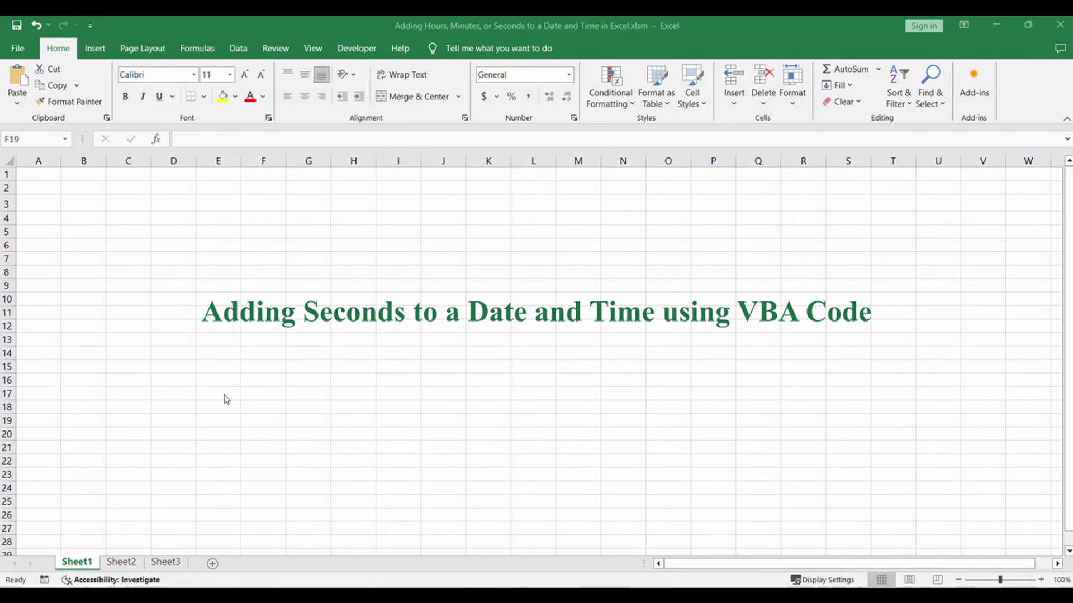
click(128, 563)
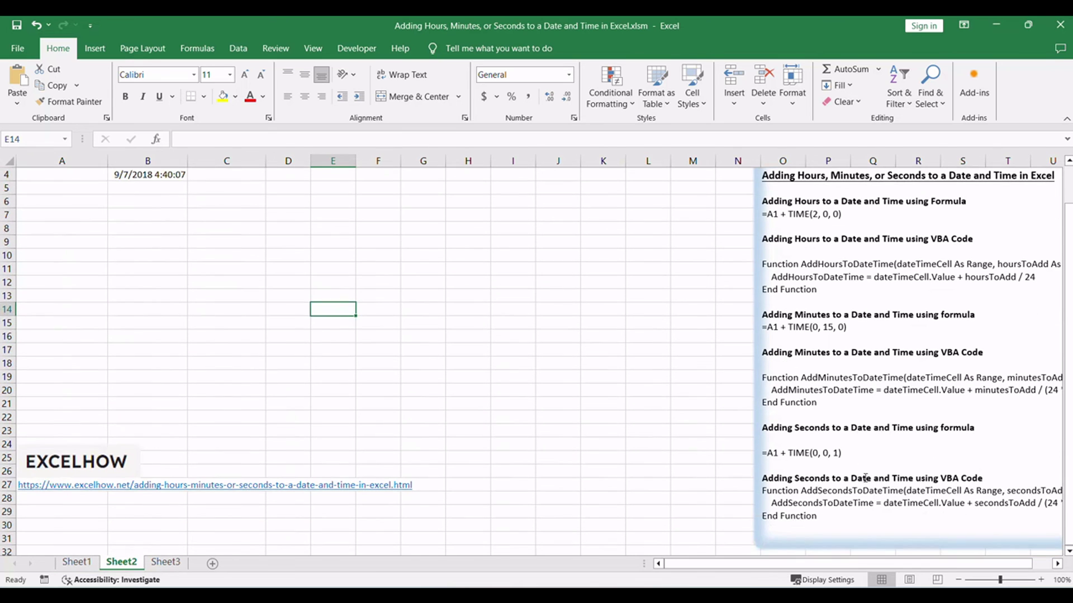
scroll(858, 473, down, 1)
drag(843, 439, 950, 449)
click(517, 324)
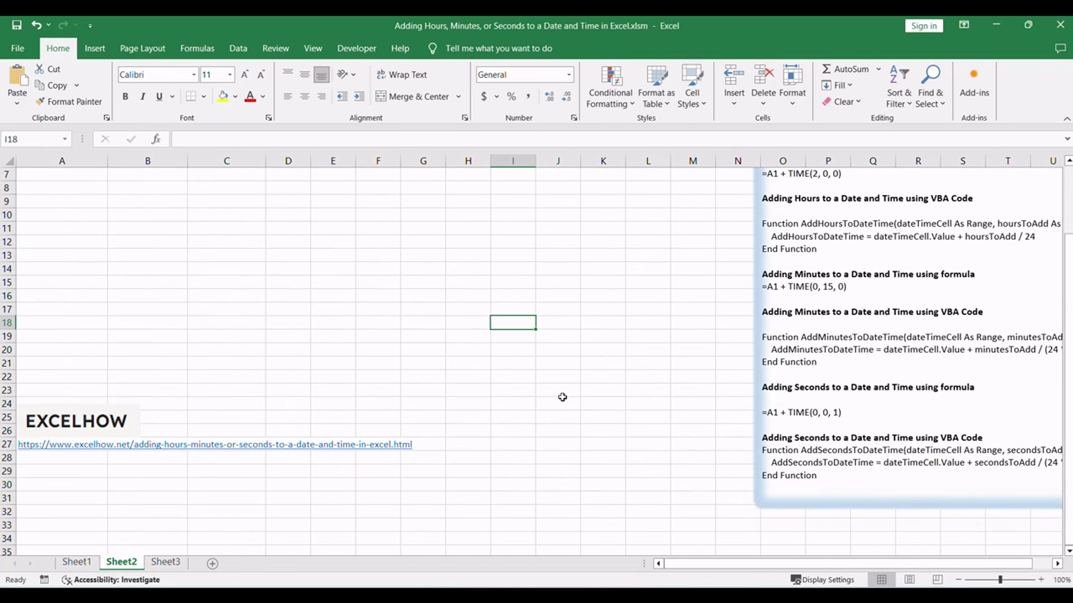
scroll(556, 391, up, 2)
click(503, 375)
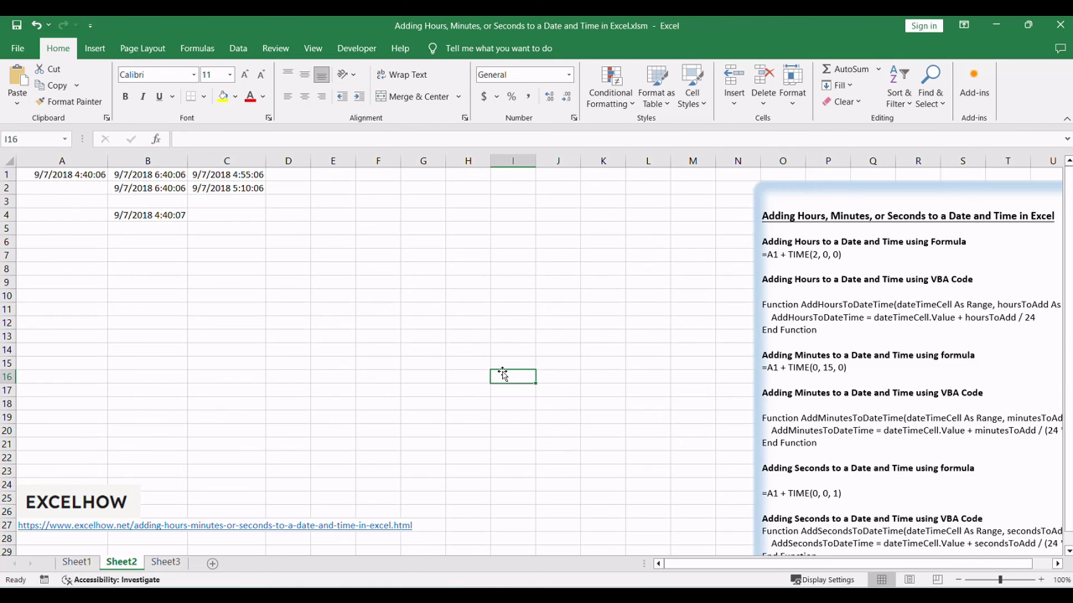
key(alt+F11)
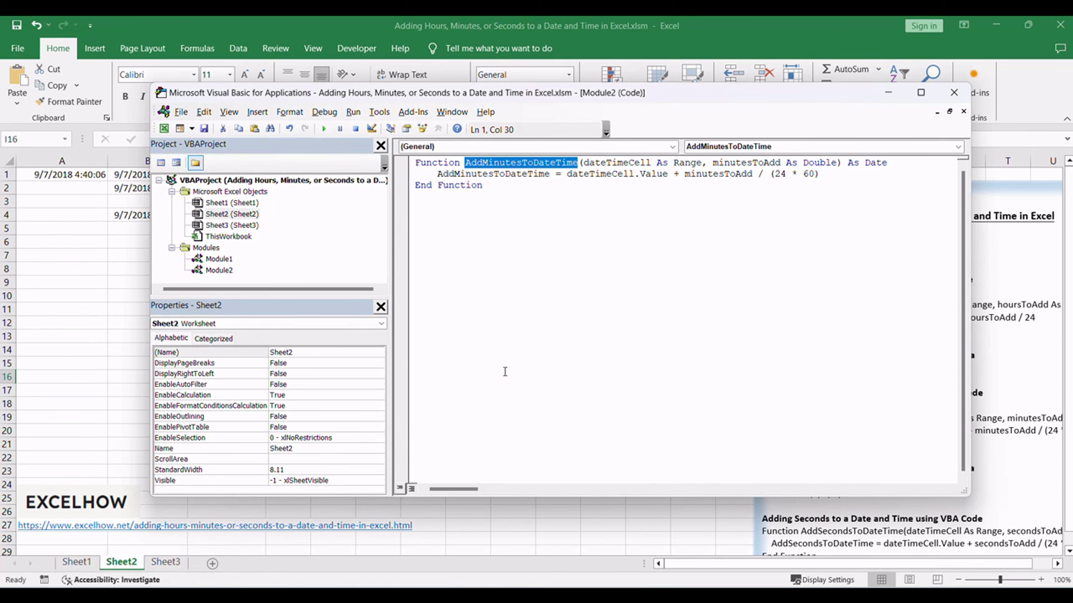
Insert a new standard module in the workbook's VBA project and paste the AddSecondsToDateTime function code into it
click(291, 213)
right_click(292, 212)
mouse_move(338, 283)
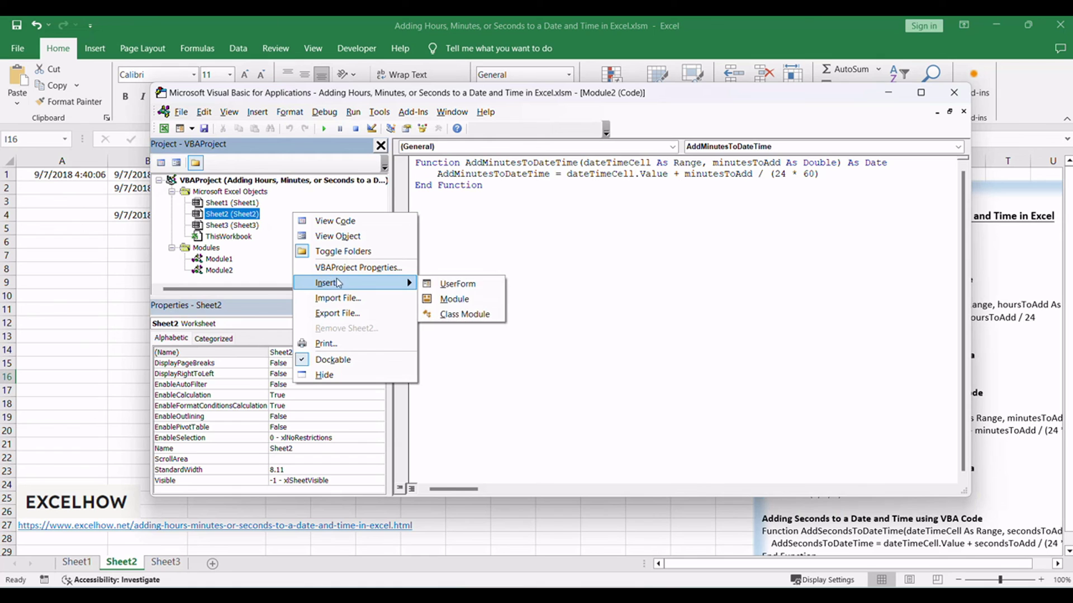
click(465, 299)
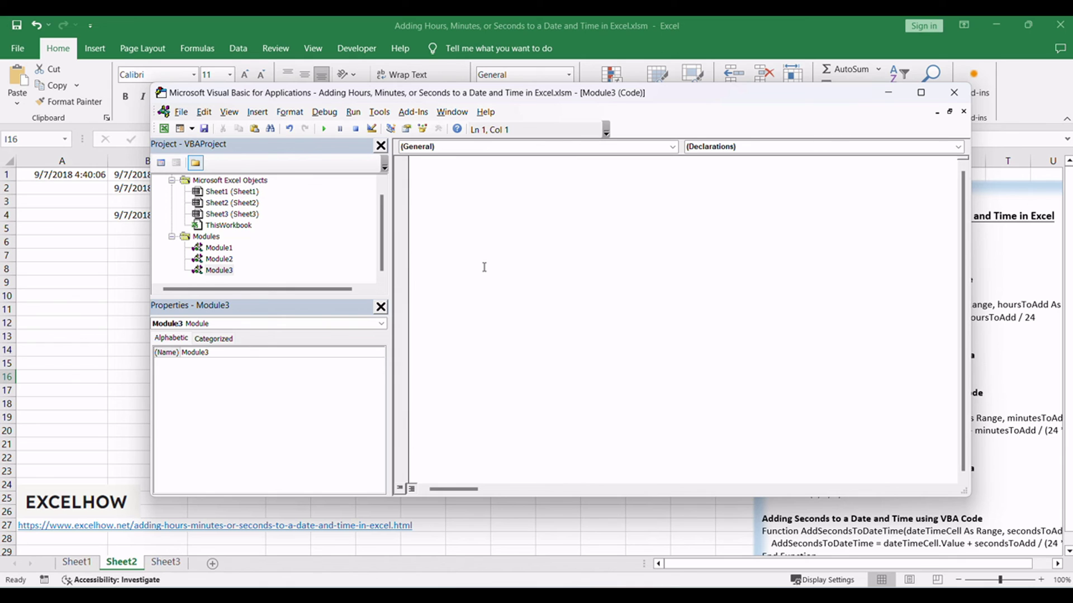
text(Function AddSecondsToDateTime(dateTimeCell As Range, secondsToAdd As Double) As Date     AddSecondsToDateTime = dateTimeCell.Value + secondsToAdd / (24 * 60 * 60) End Function)
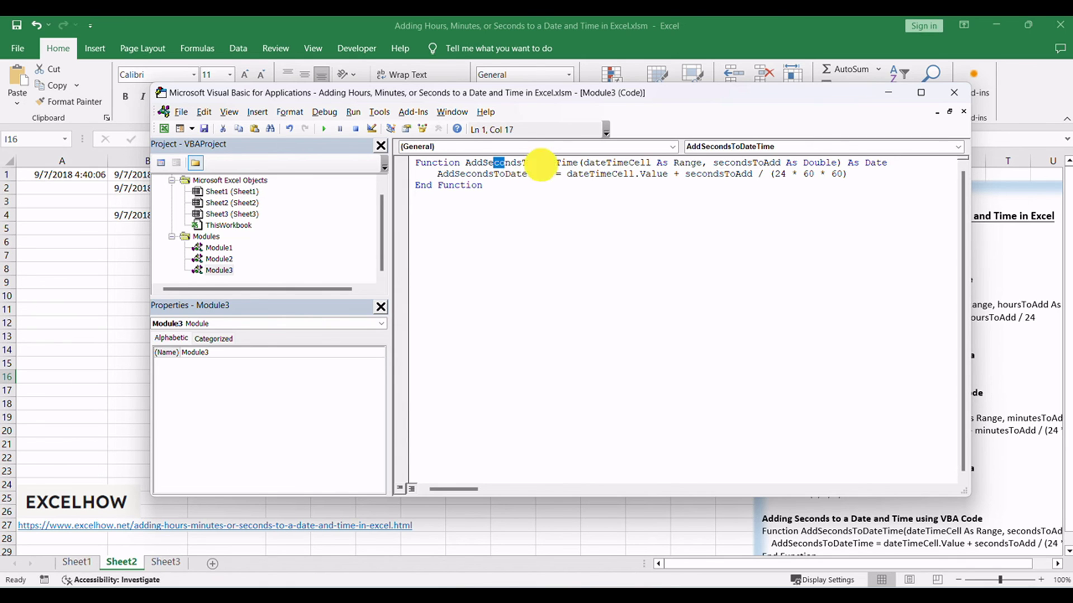
Review the AddSecondsToDateTime function's name and its seconds argument in the module code, and close the Visual Basic editor
key(alt+Tab)
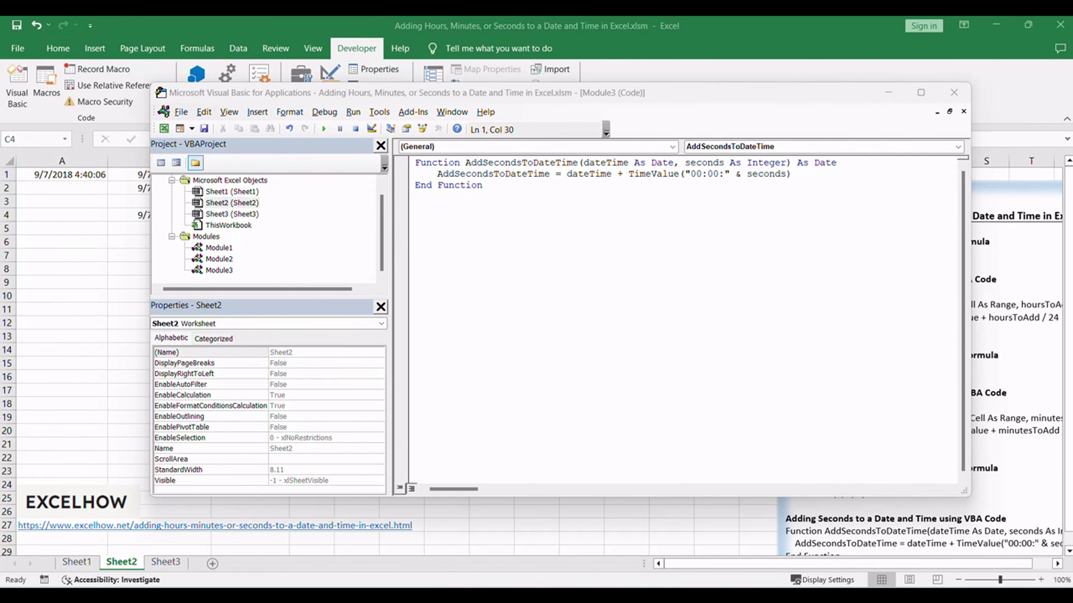
click(798, 325)
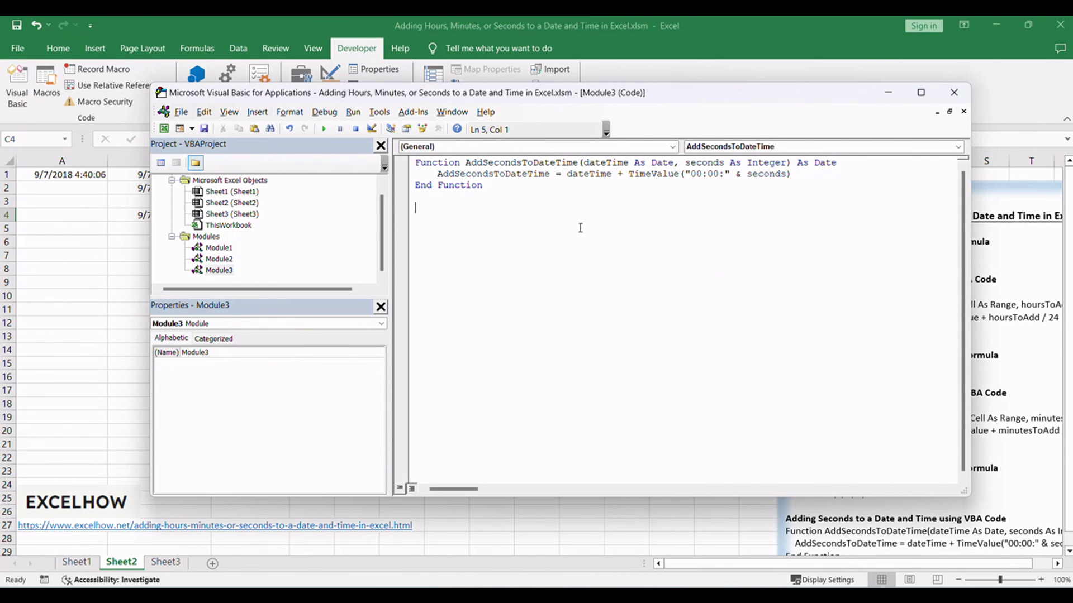
double_click(502, 163)
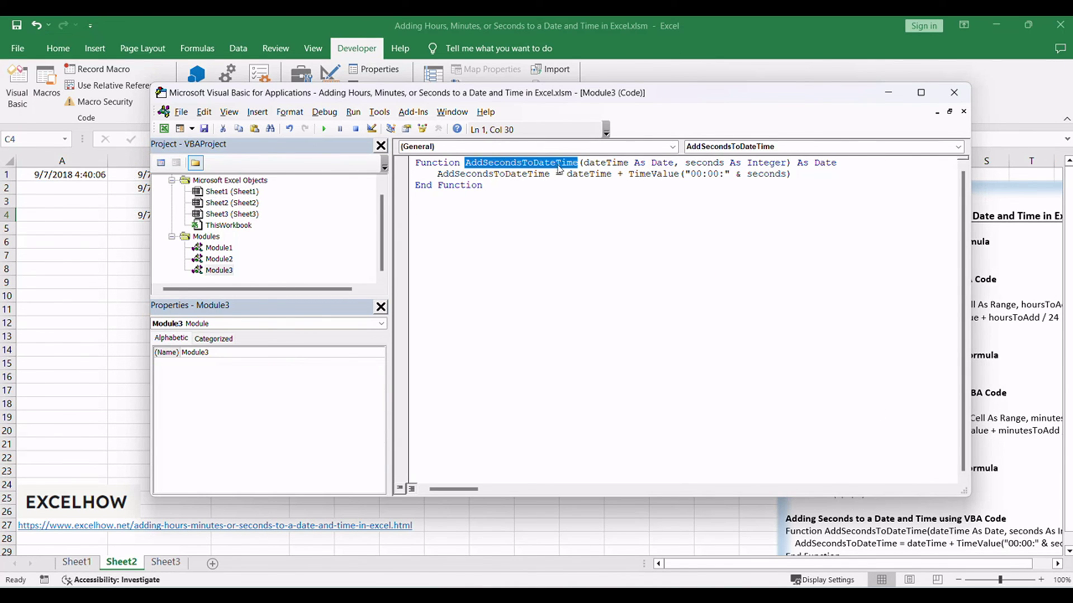
click(707, 162)
click(954, 92)
Enter the formula =AddSecondsToDateTime(A1, 45) in cell C4 of Sheet2
click(279, 267)
double_click(249, 215)
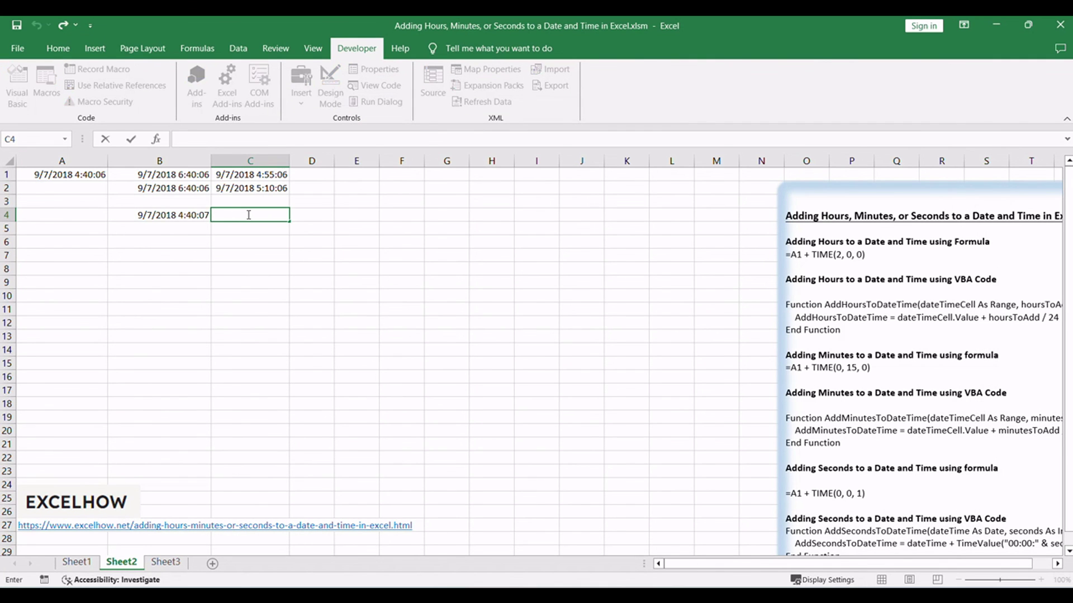
text(=AddSecondsToDateTime(A1, 45))
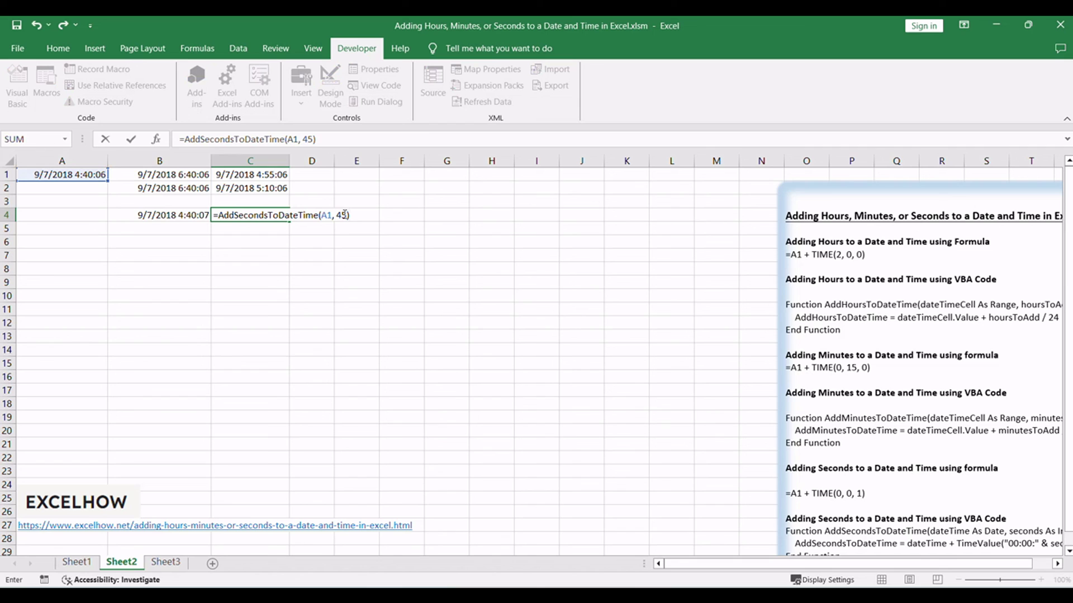
click(317, 139)
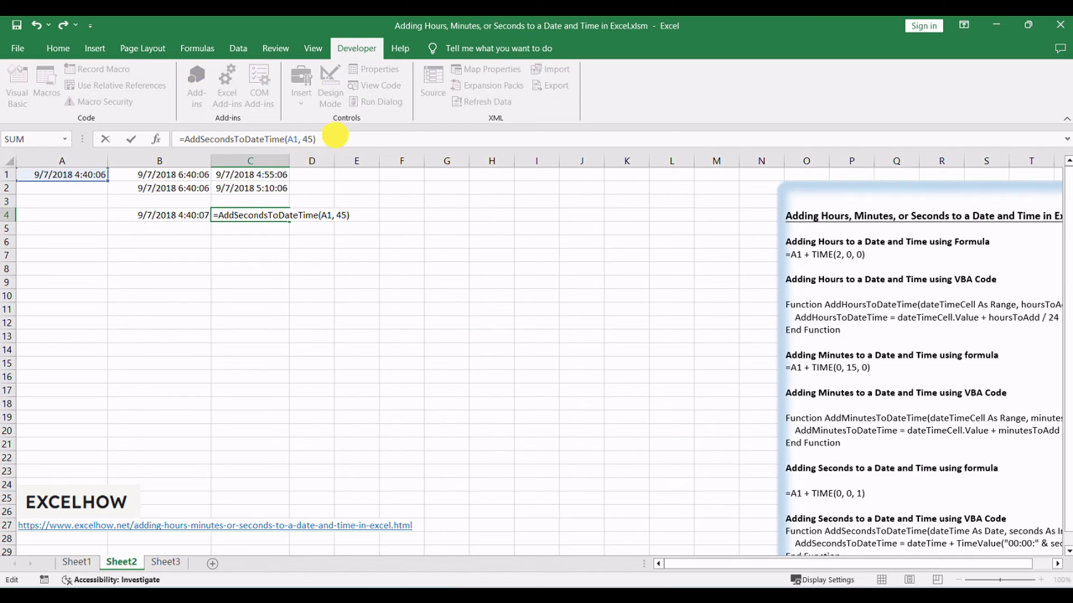
key(Return)
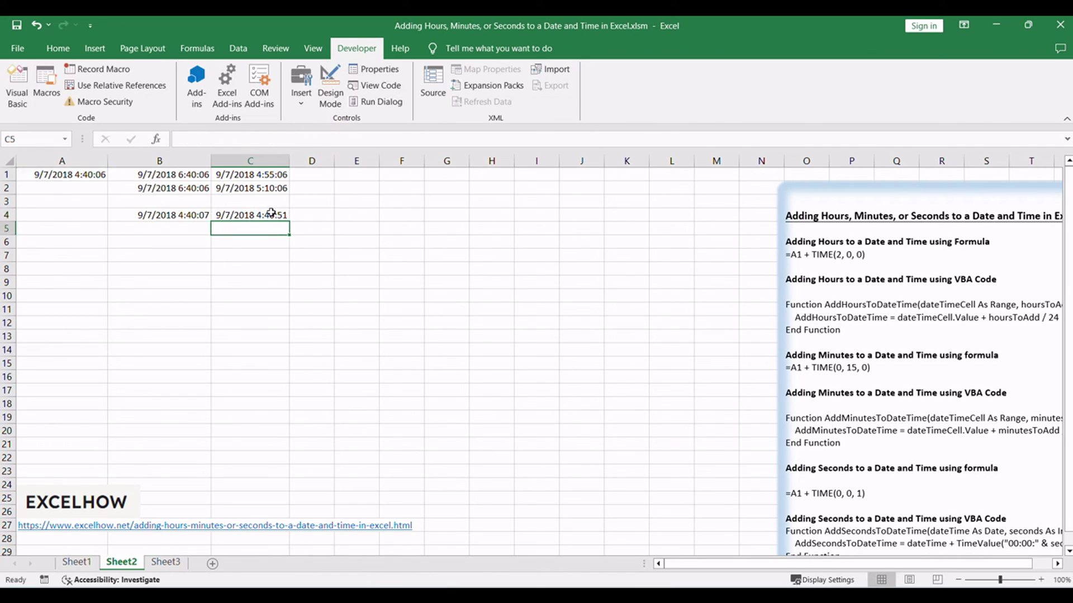
Compare the AddSecondsToDateTime result in cell C4 with the original date and time in A1
click(274, 217)
click(103, 179)
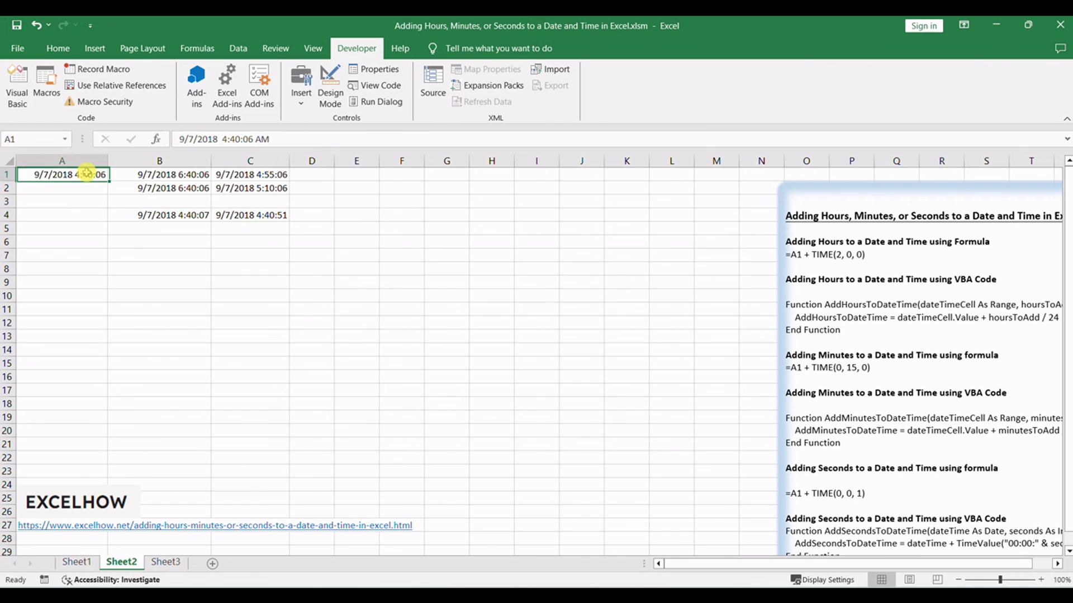
click(247, 215)
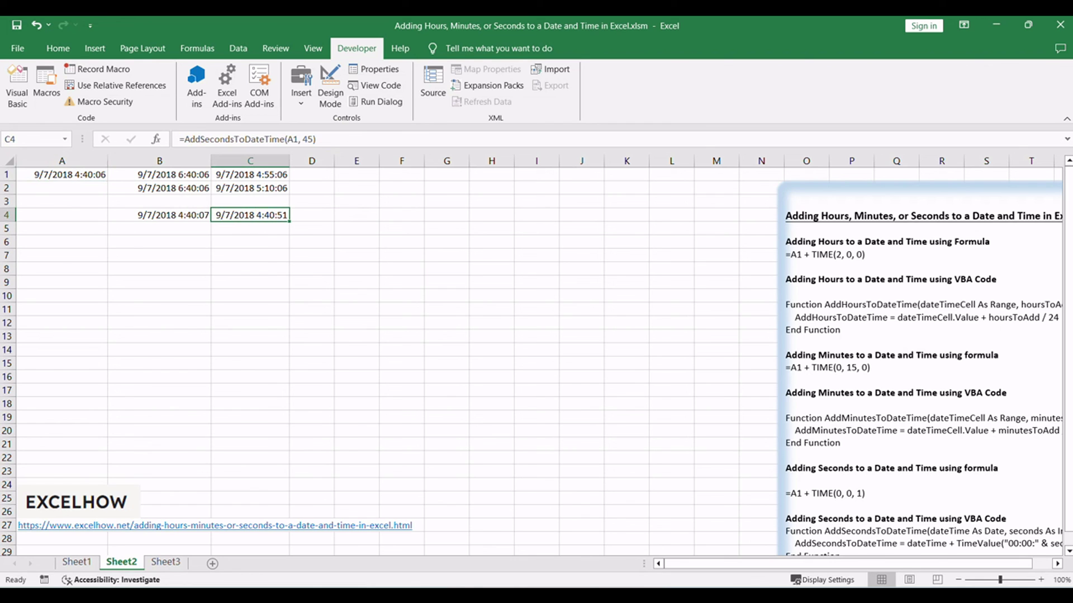
key(alt+Tab)
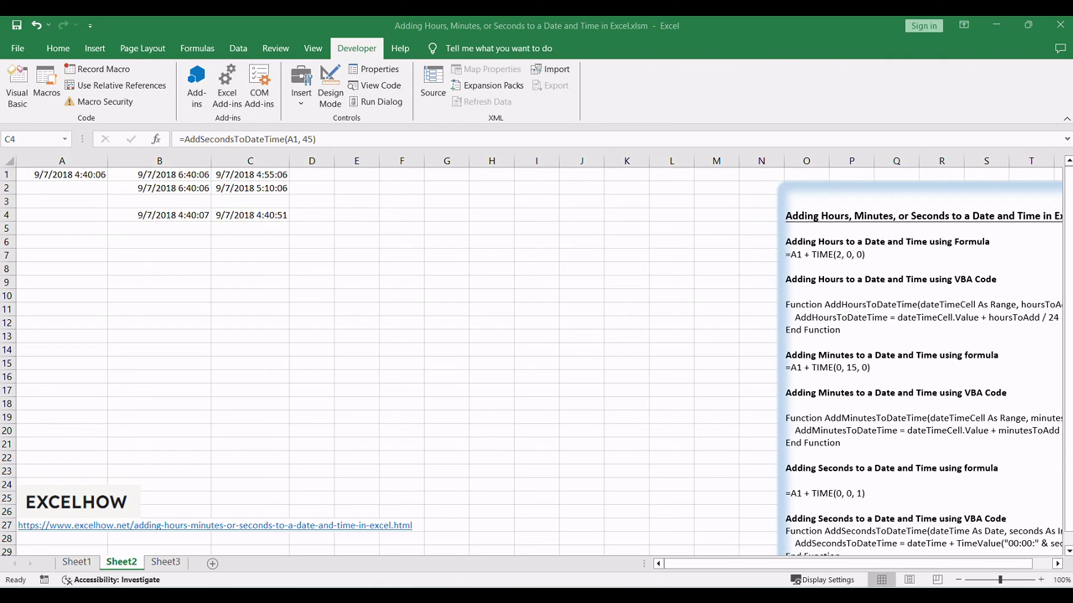